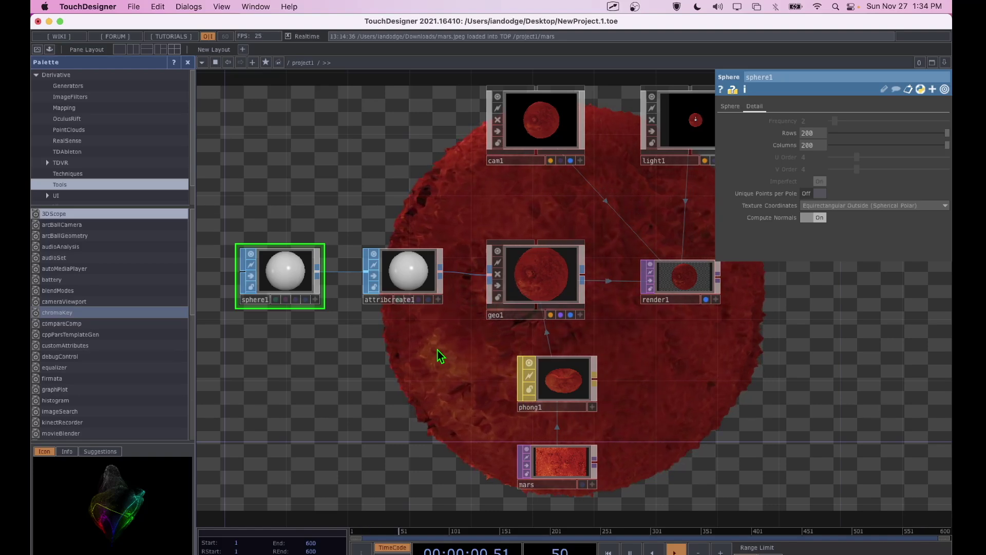
mouse_move(369, 329)
mouse_down()
mouse_move(370, 375)
mouse_move(425, 453)
mouse_move(474, 469)
mouse_up()
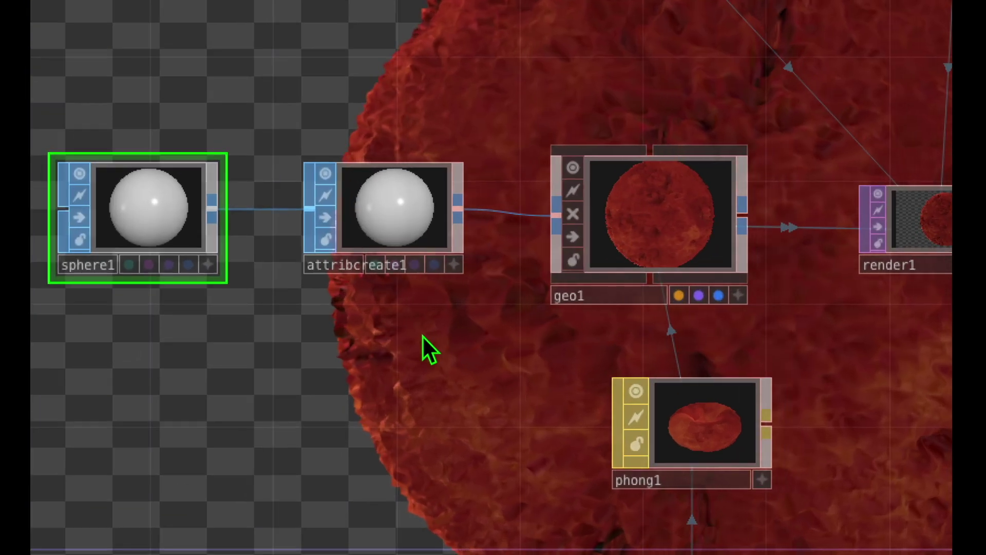
click(364, 315)
mouse_move(307, 298)
mouse_down()
mouse_move(340, 427)
mouse_move(365, 443)
mouse_move(354, 469)
mouse_move(411, 509)
mouse_up()
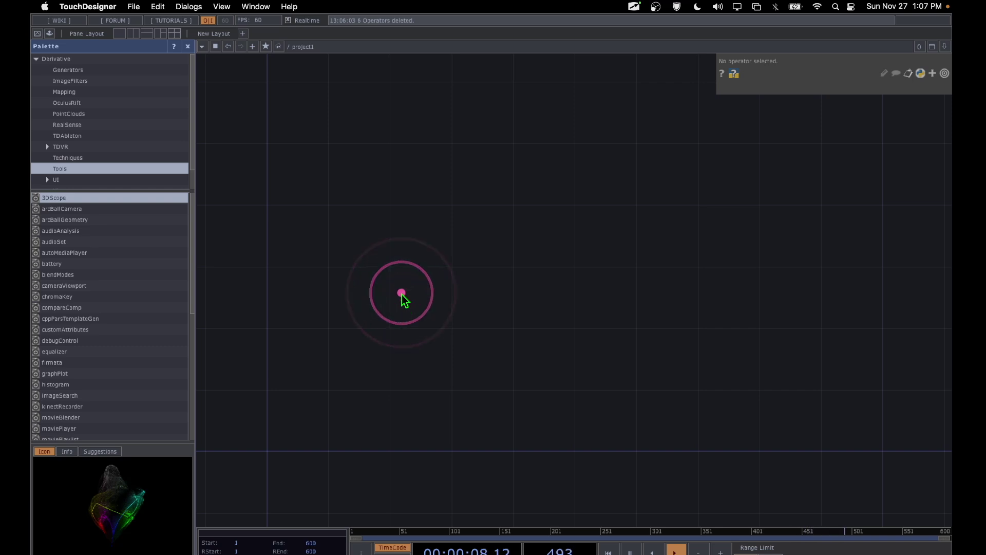
Add a Sphere SOP to the empty project network.
key(Tab)
click(374, 139)
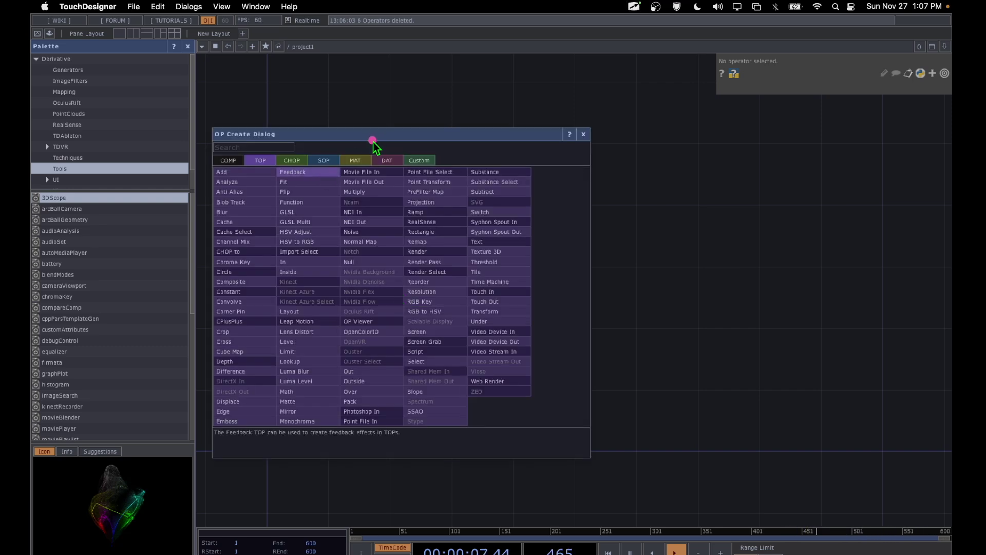
click(330, 161)
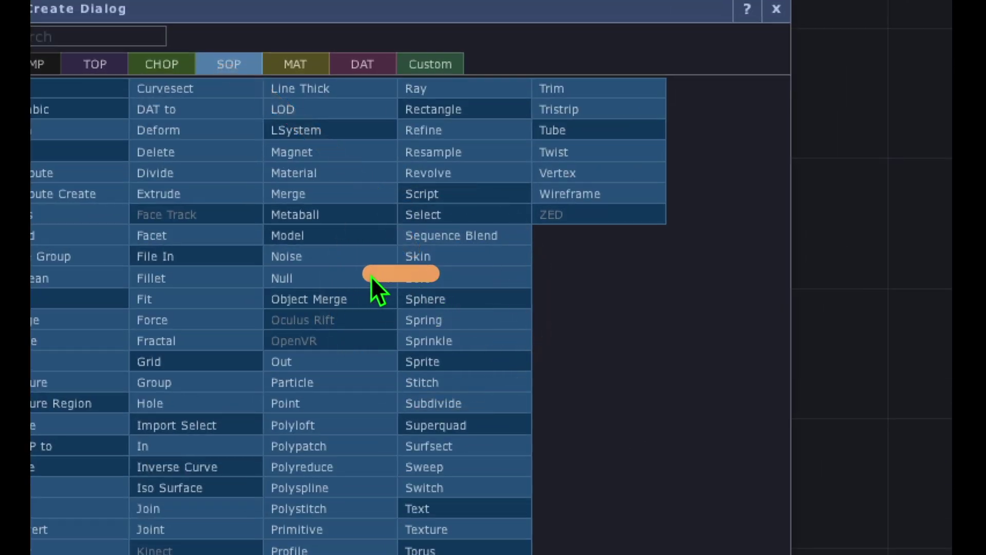
click(455, 299)
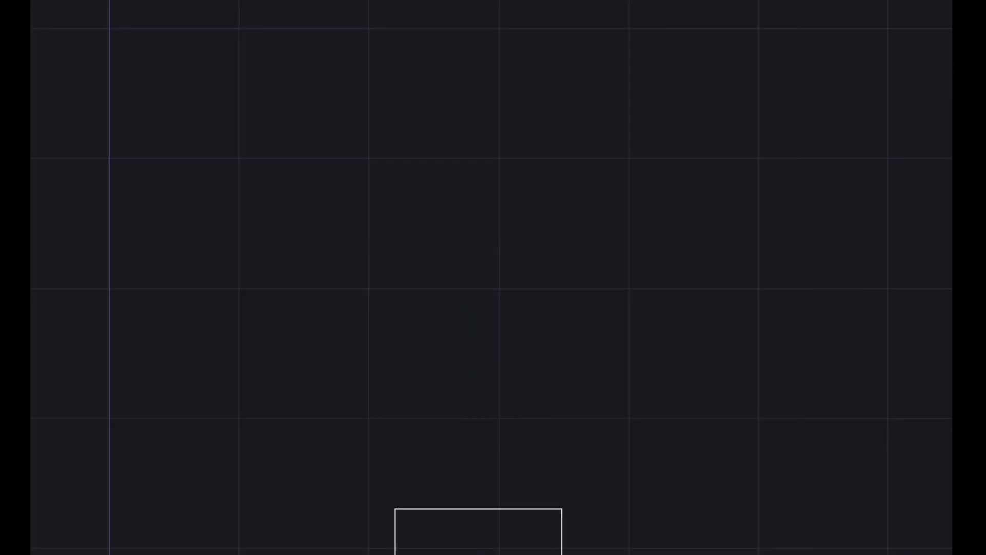
click(379, 333)
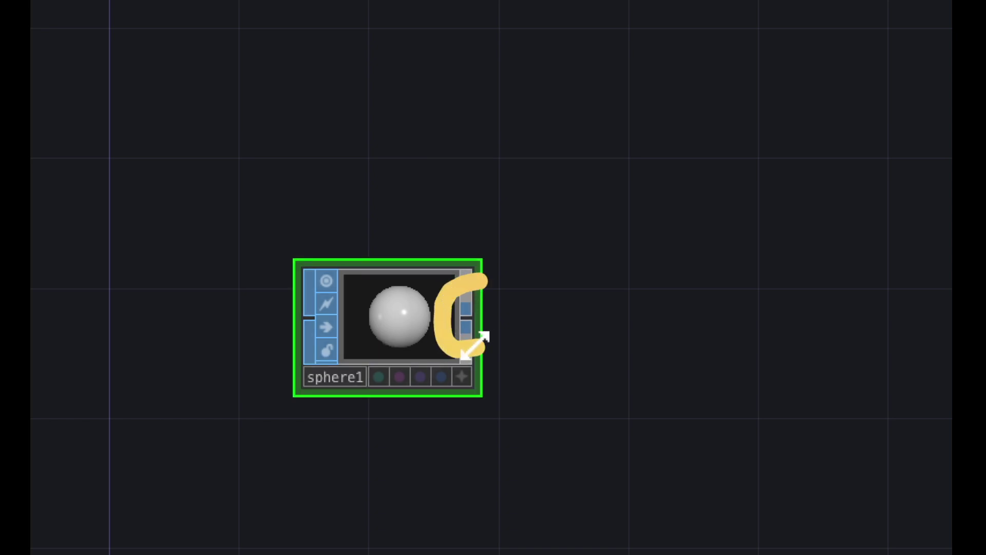
Add a Geometry COMP fed from the output of sphere1 and place it beside the sphere.
click(465, 314)
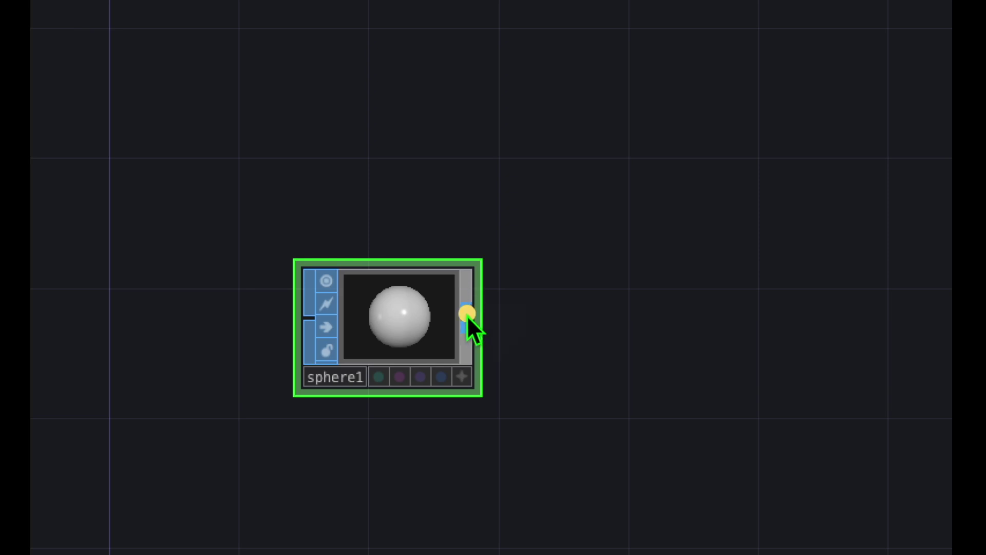
click(467, 315)
click(248, 40)
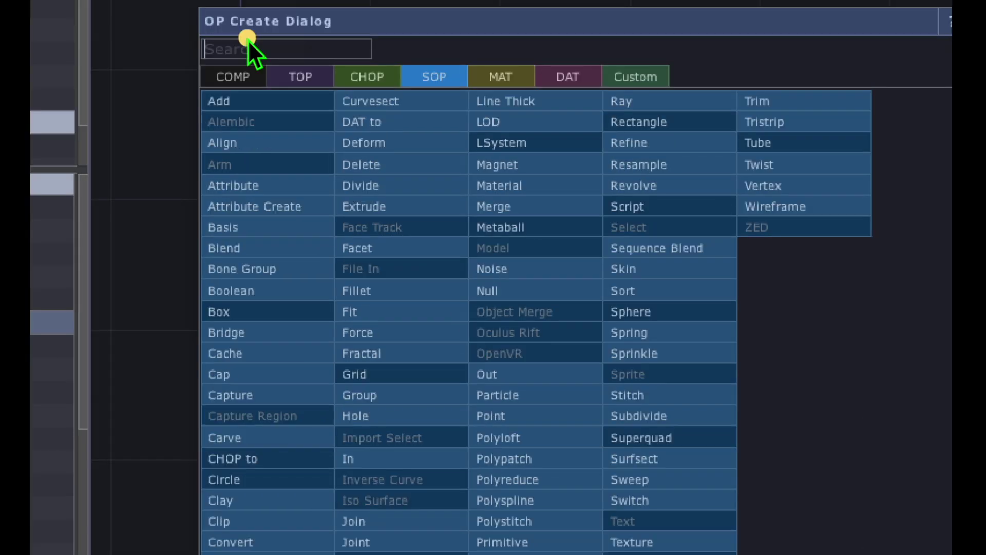
click(239, 75)
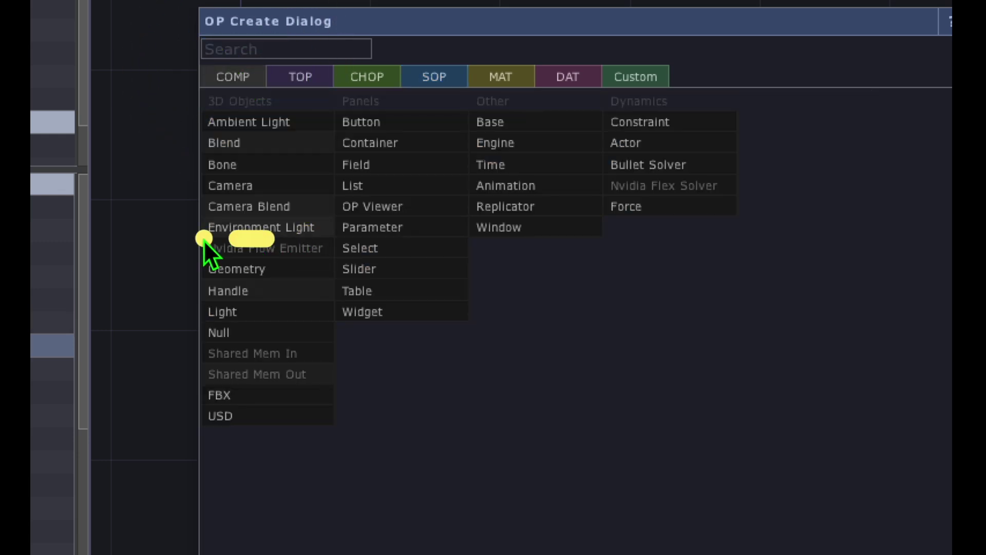
click(237, 267)
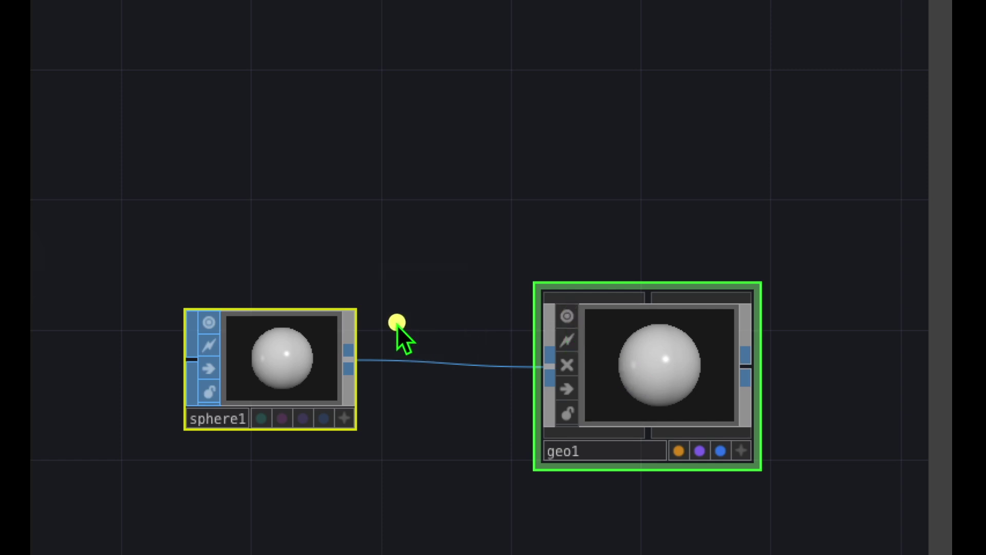
Add a Camera COMP to the network and place it above geo1.
drag(653, 227, 585, 175)
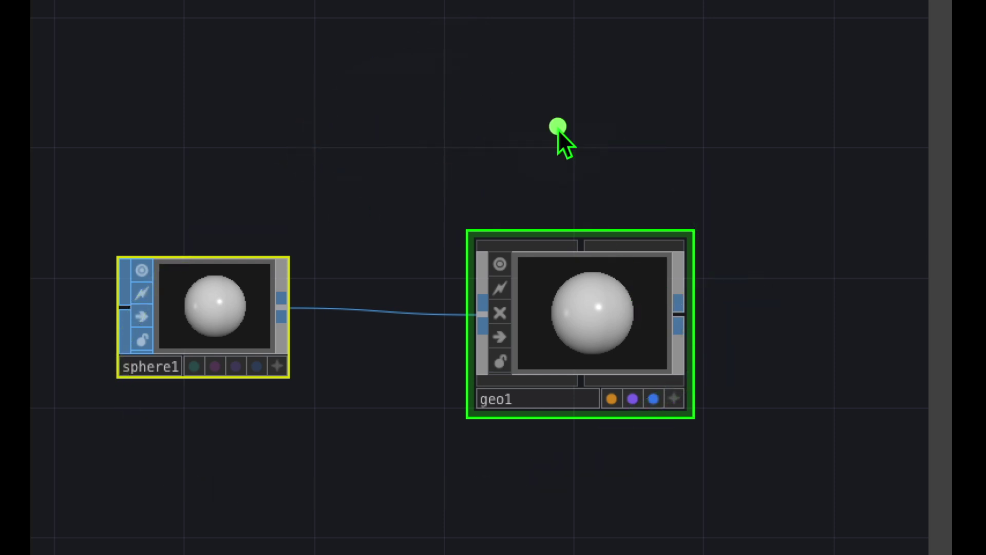
double_click(544, 143)
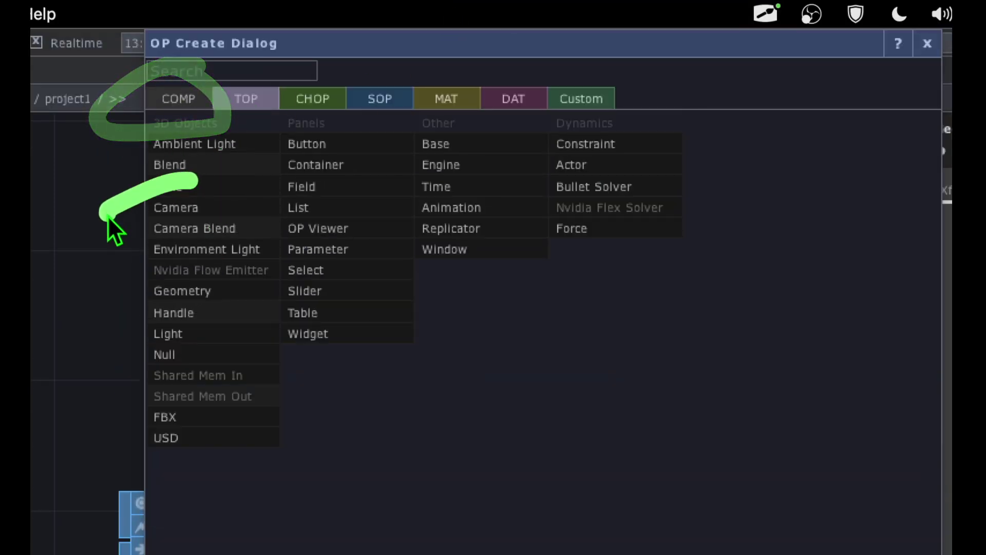
click(190, 207)
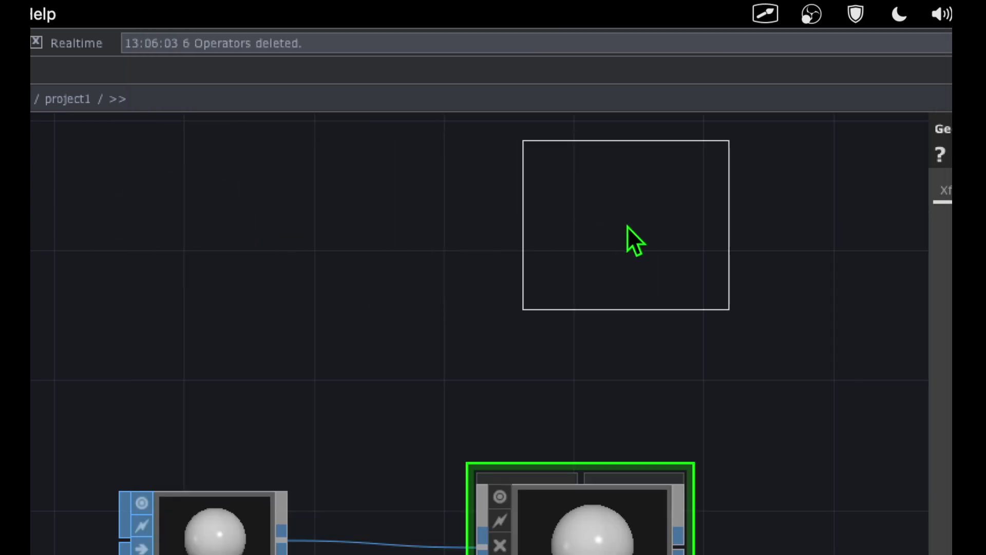
click(581, 231)
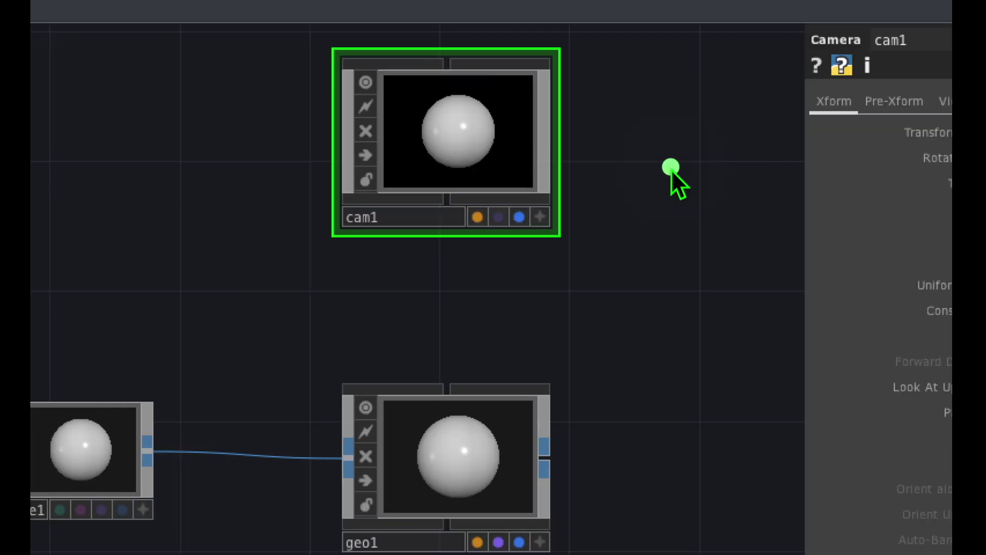
Add a Light COMP to the network and place it beside cam1.
double_click(671, 169)
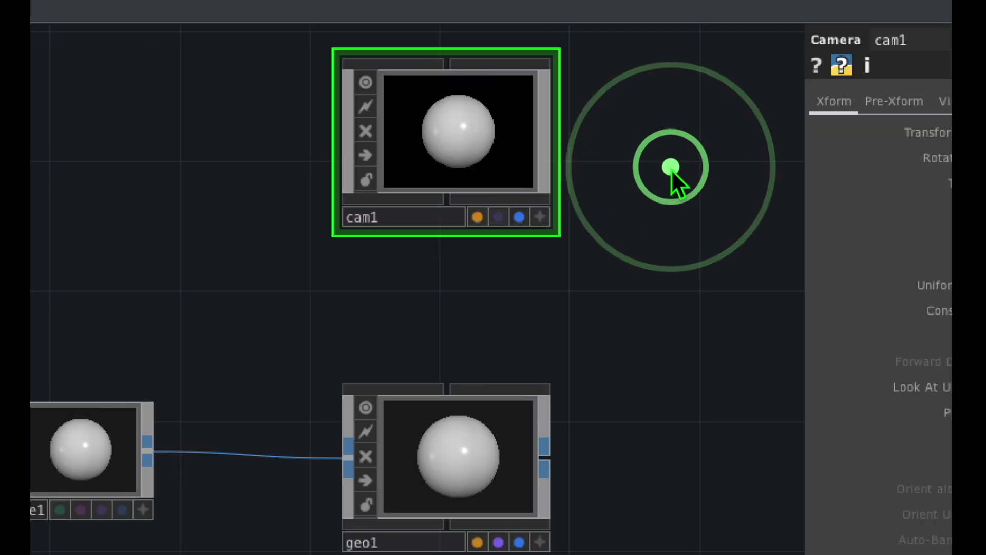
click(261, 241)
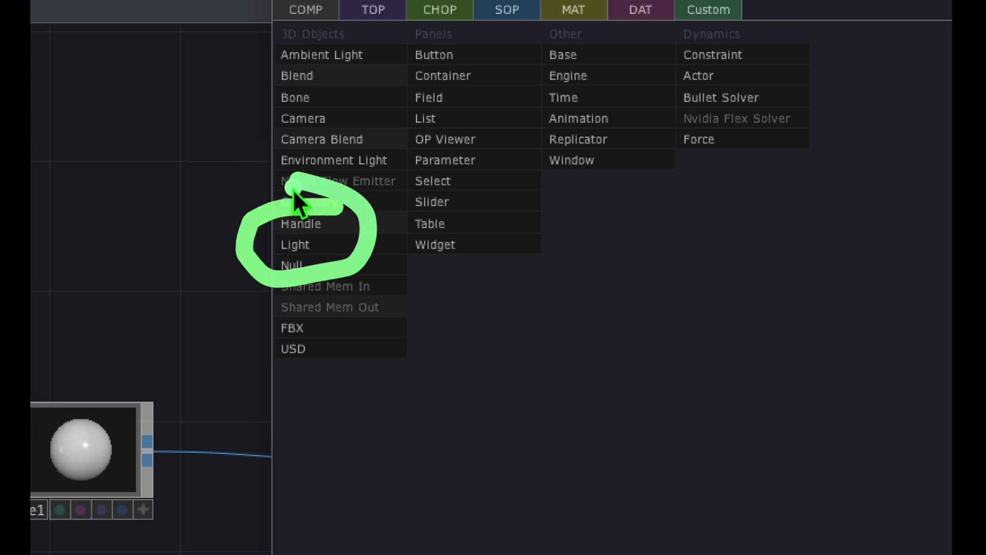
click(307, 249)
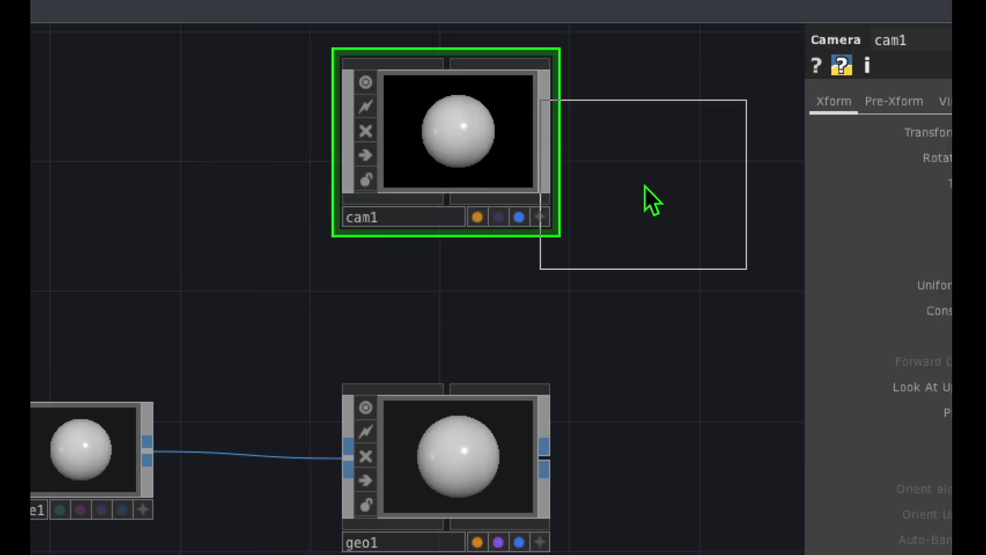
click(761, 142)
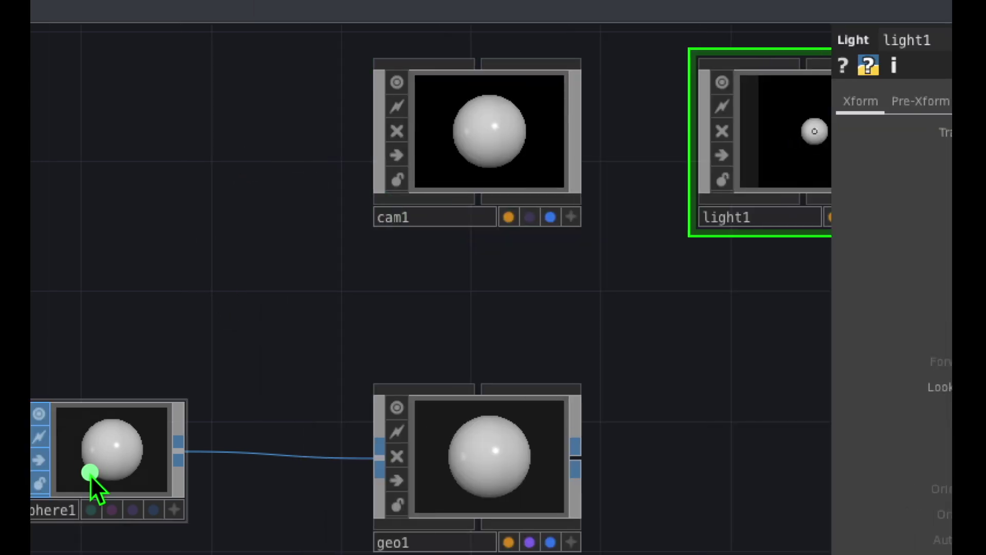
Add a Render TOP and place it beside geo1, below light1.
mouse_move(51, 469)
mouse_down()
mouse_move(398, 452)
mouse_move(429, 362)
mouse_up()
drag(455, 161, 673, 158)
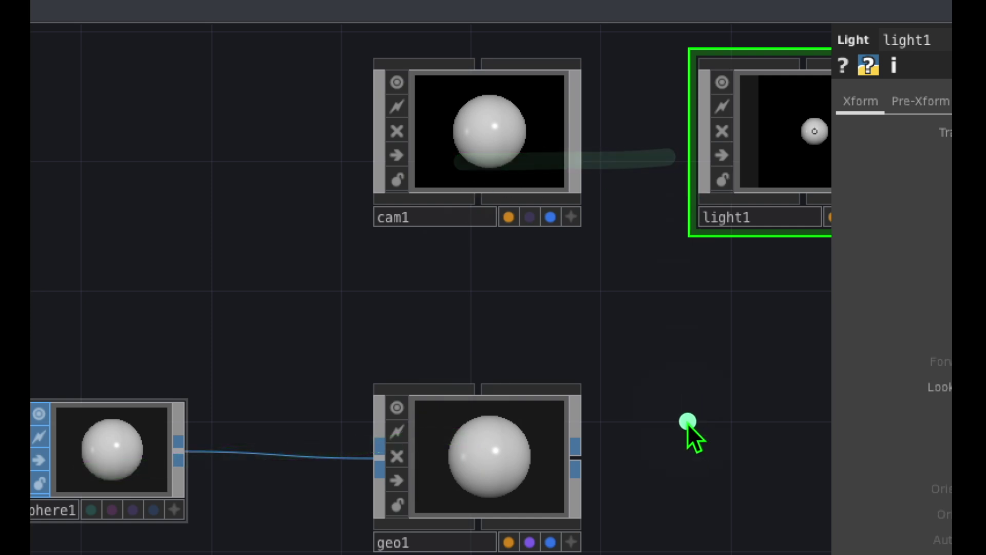
drag(613, 446, 519, 354)
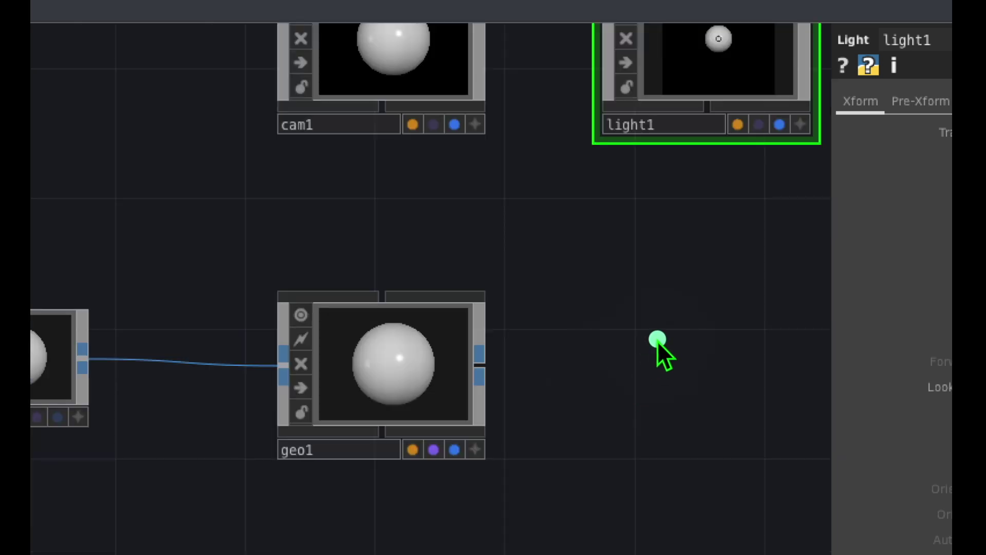
double_click(651, 349)
click(340, 52)
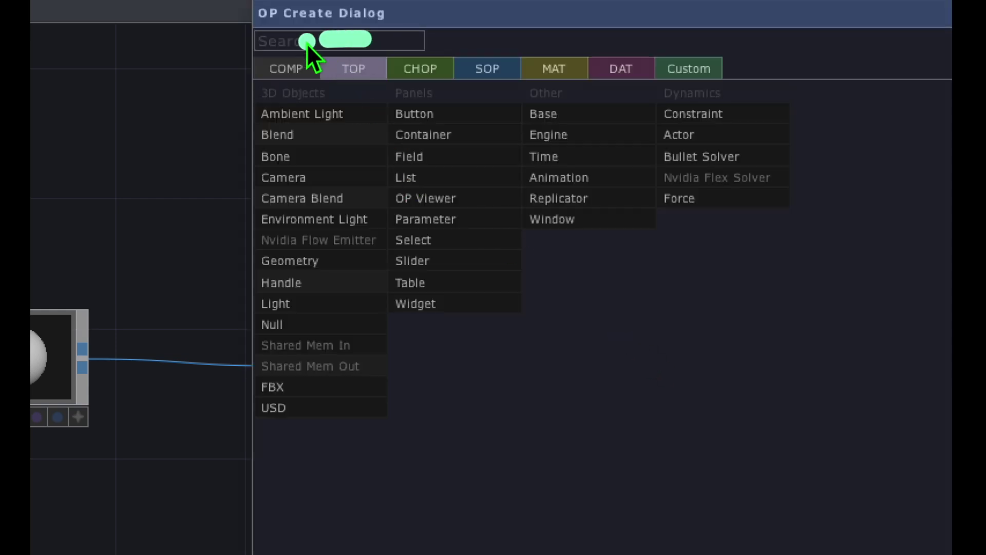
click(362, 68)
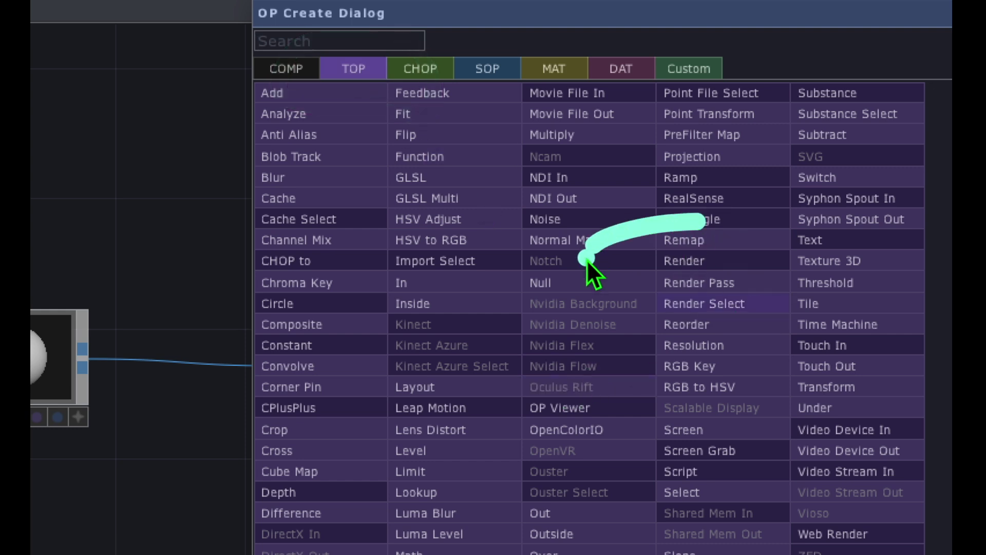
click(689, 257)
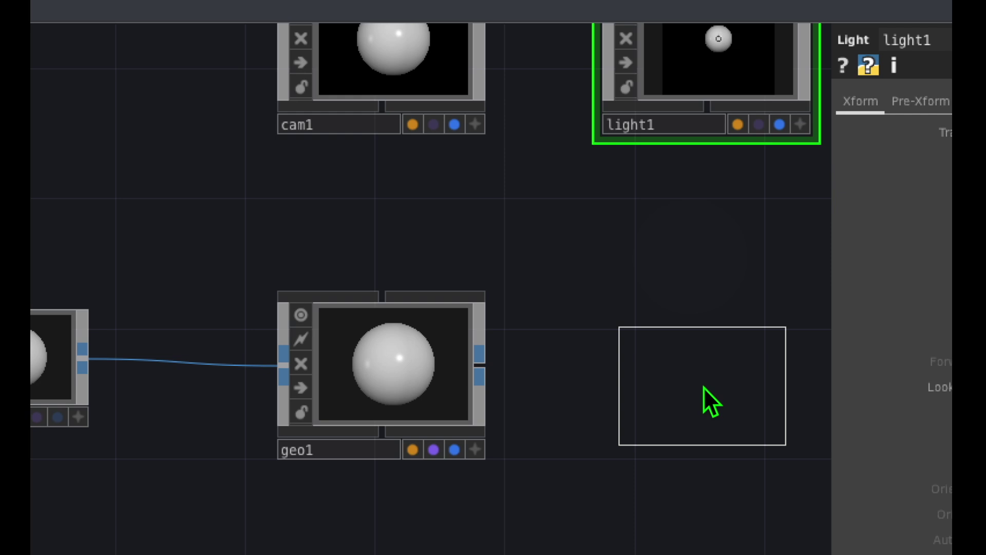
click(696, 366)
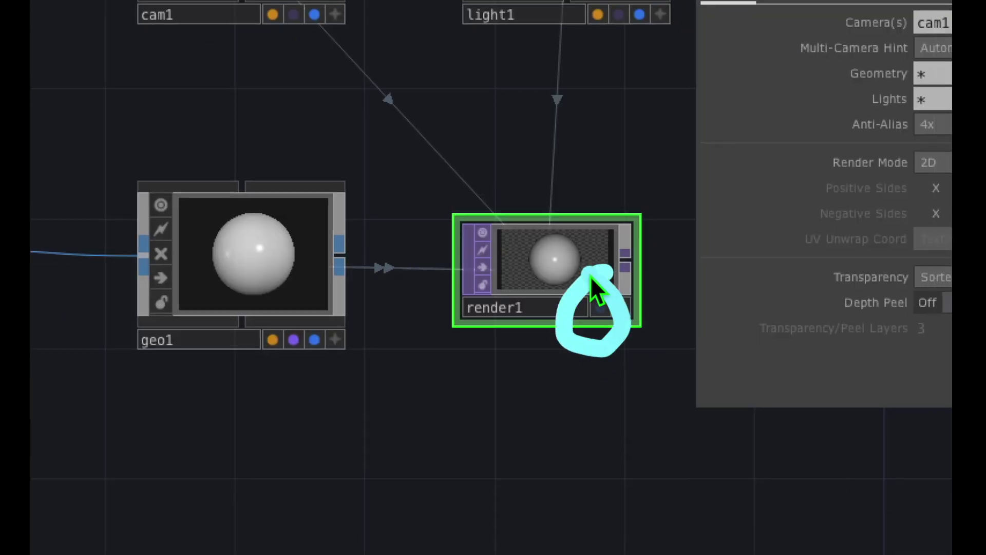
Turn on the display of render1 so its output fills the network background.
click(601, 307)
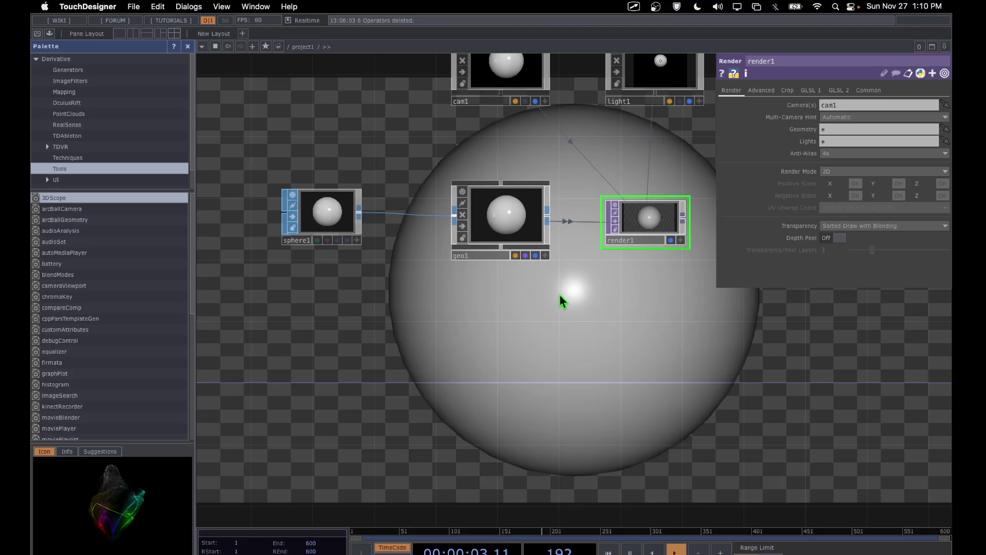
click(483, 191)
drag(306, 218, 651, 215)
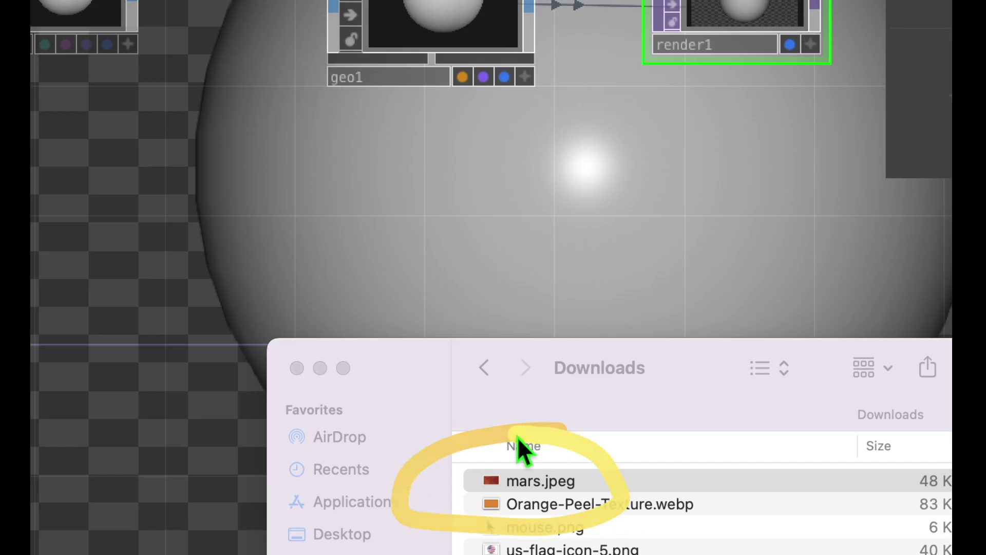
Bring mars.jpeg from the Downloads folder into the network below geo1.
click(530, 484)
click(530, 483)
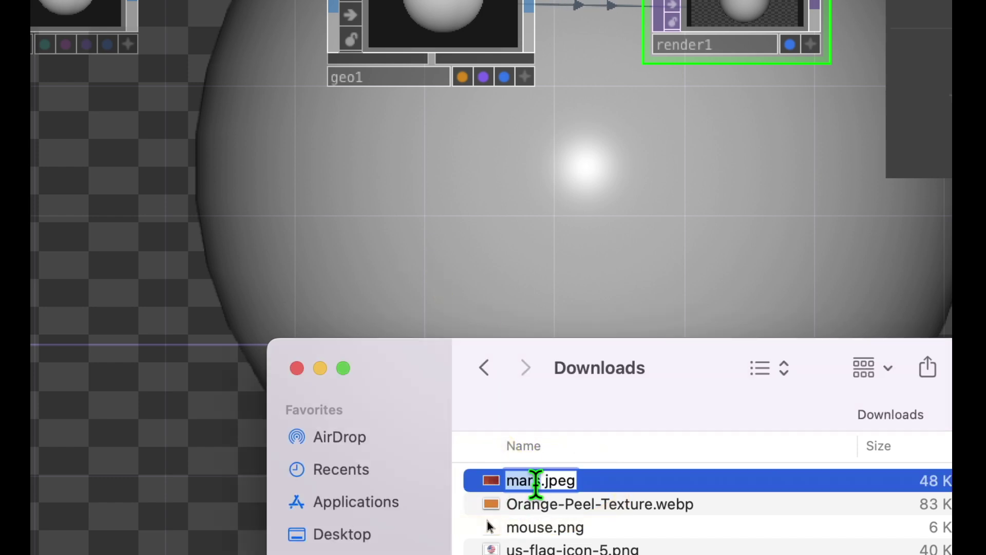
click(591, 478)
drag(562, 483, 480, 258)
click(479, 257)
mouse_move(478, 177)
mouse_down()
mouse_move(309, 271)
mouse_move(352, 396)
mouse_move(521, 404)
mouse_move(626, 315)
mouse_move(566, 198)
mouse_move(428, 191)
mouse_up()
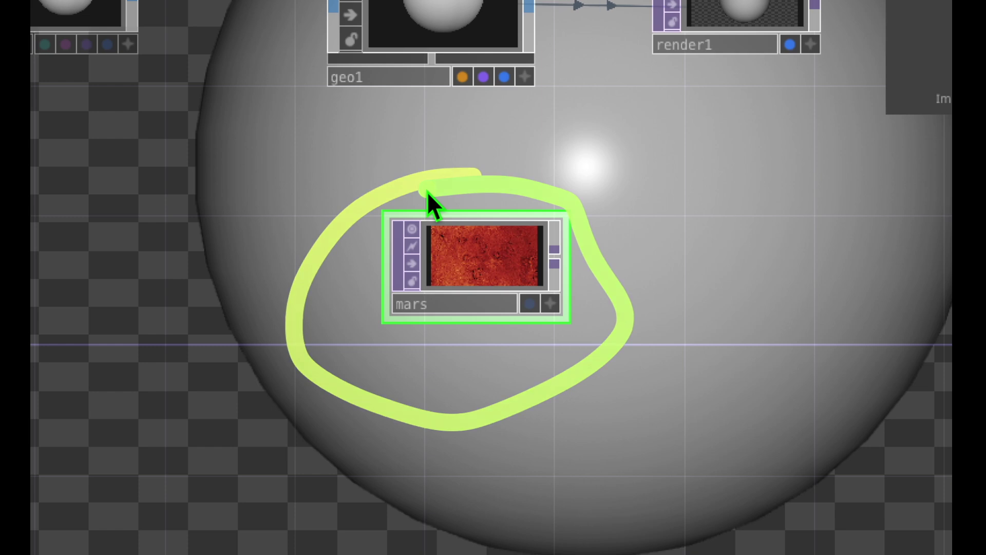
Move the mars image node further down to leave a gap beneath geo1.
mouse_move(470, 237)
mouse_down()
mouse_move(418, 269)
mouse_move(472, 266)
mouse_move(527, 197)
mouse_up()
click(471, 225)
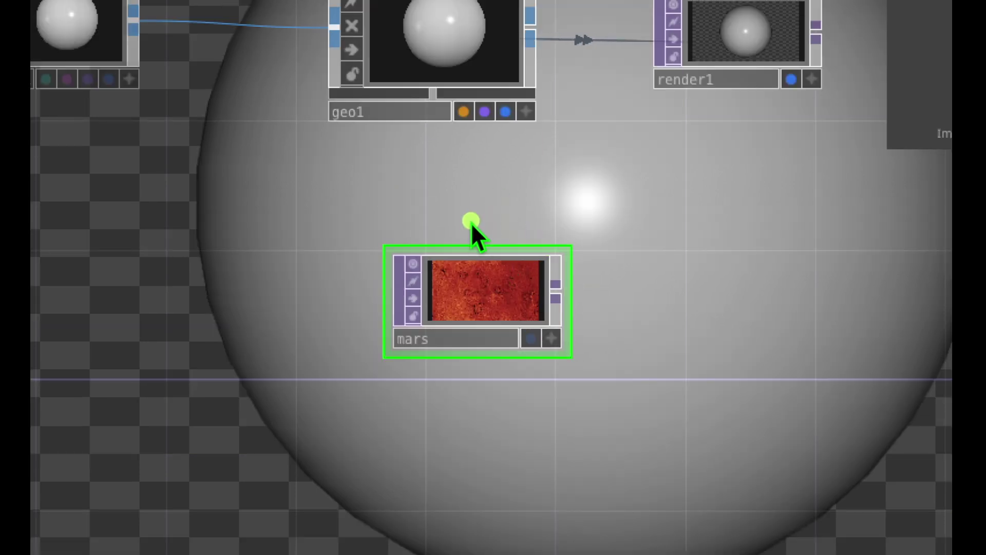
drag(472, 226, 470, 148)
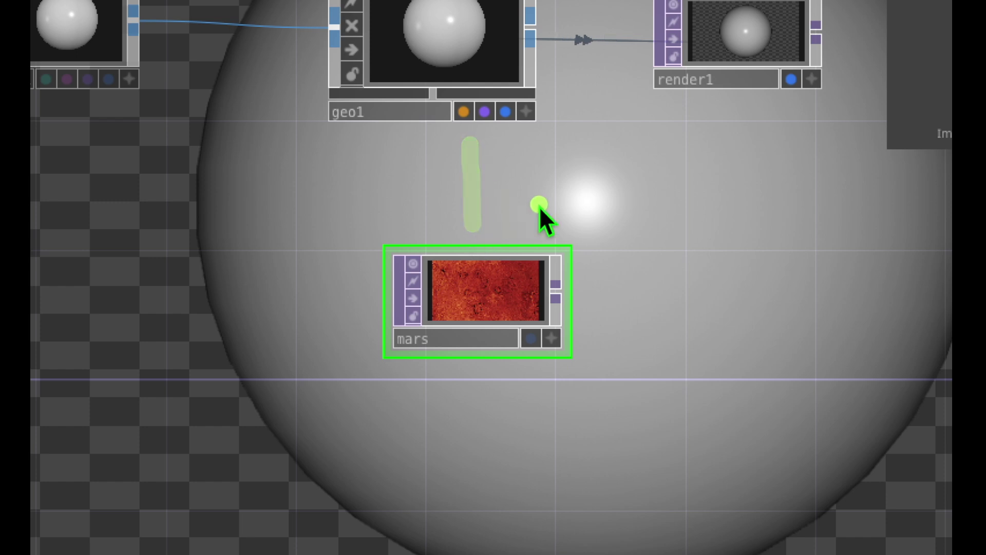
key(ctrl+z)
Add a Phong MAT and place it in the gap between geo1 and the mars image node.
click(481, 254)
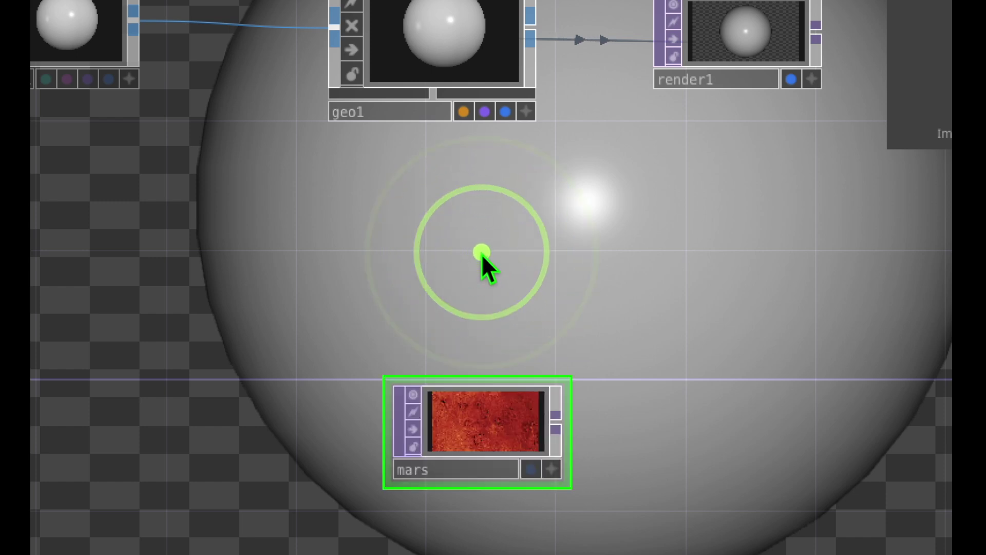
key(Tab)
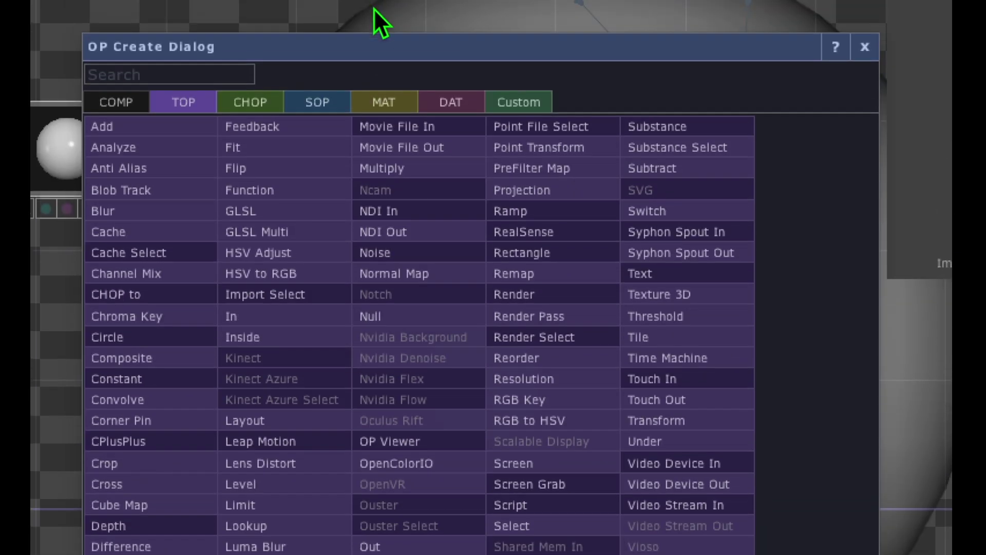
click(381, 101)
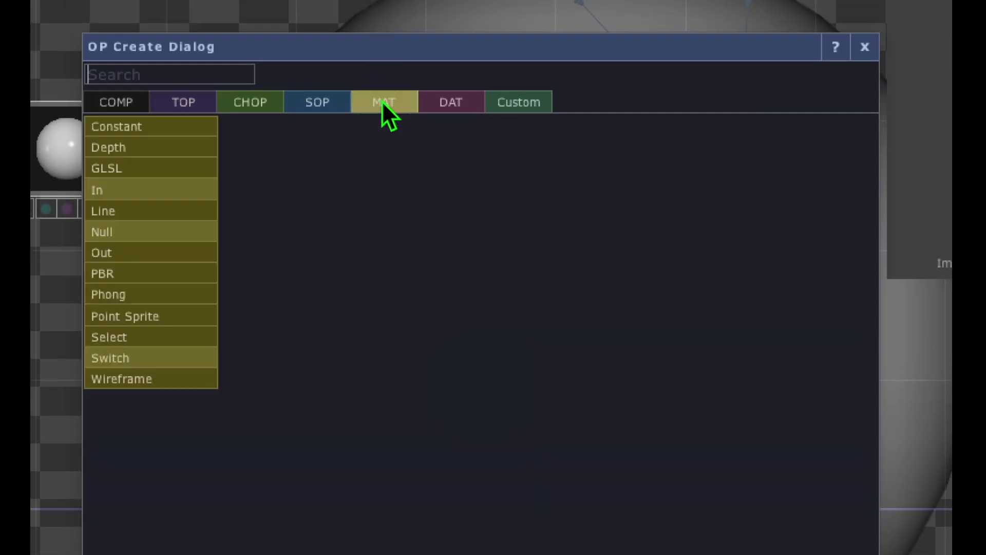
click(384, 98)
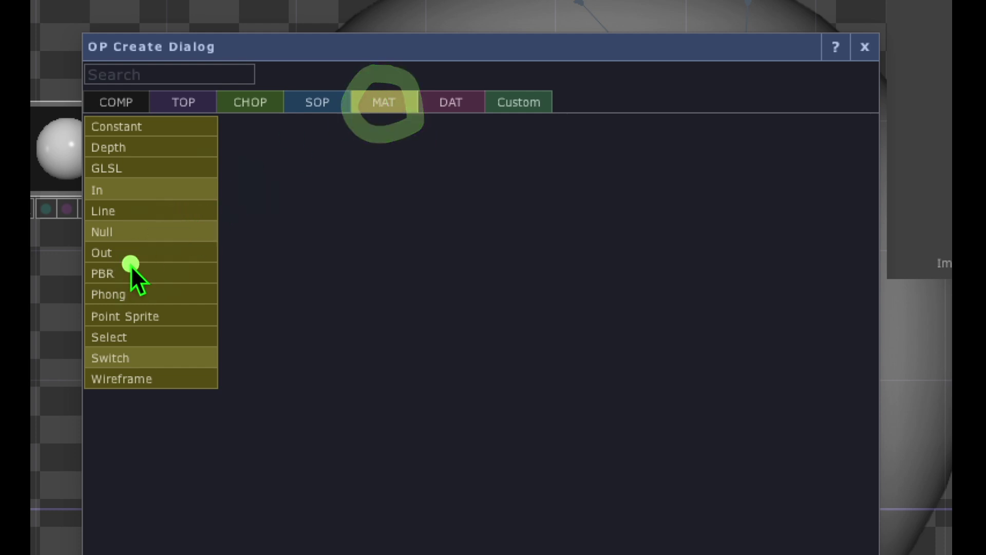
click(129, 296)
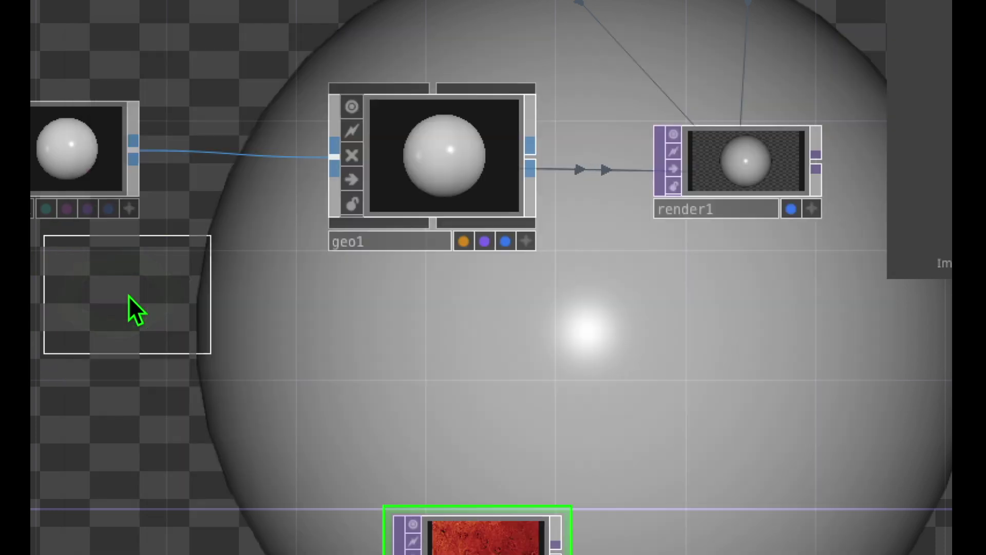
click(480, 382)
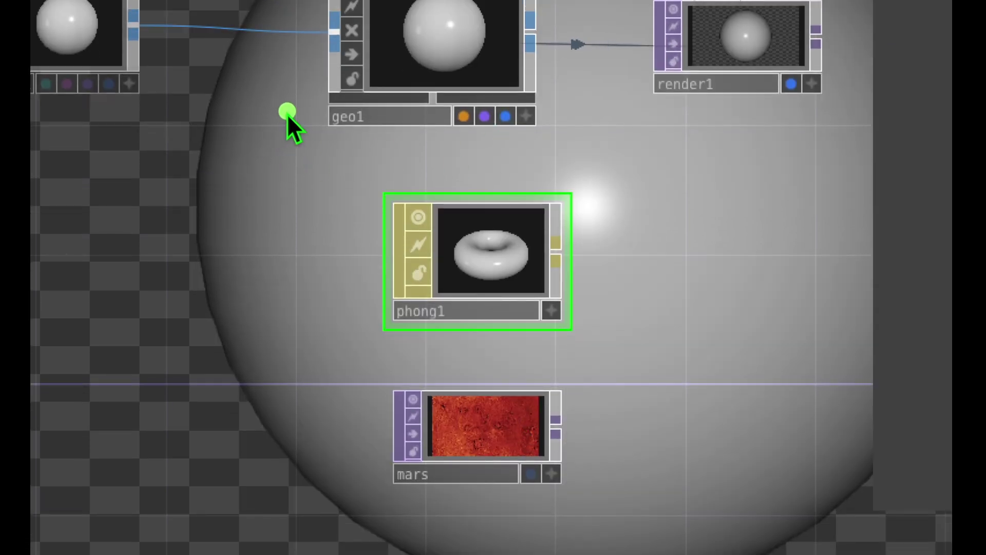
Assign the mars image to phong1 as its Color Map.
drag(298, 109, 297, 283)
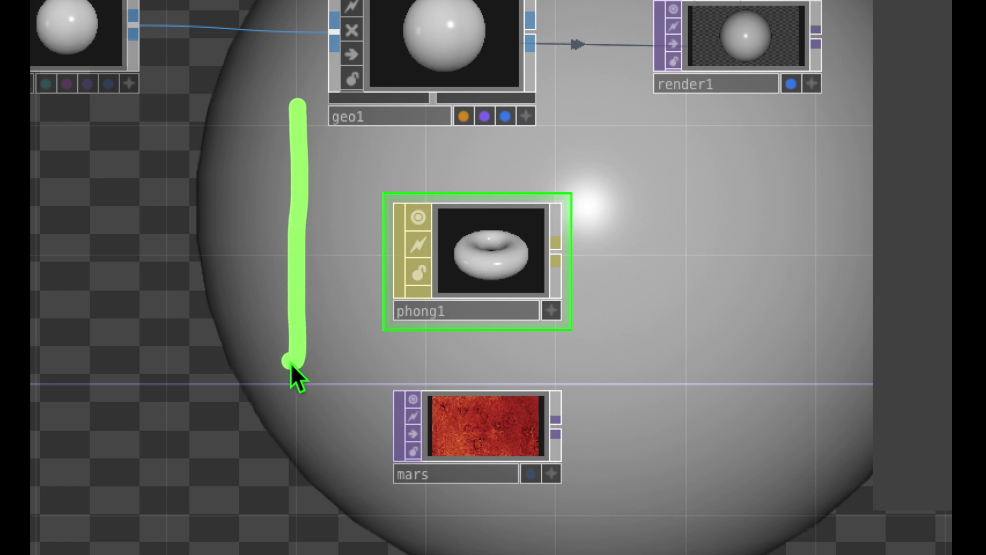
drag(289, 363, 292, 476)
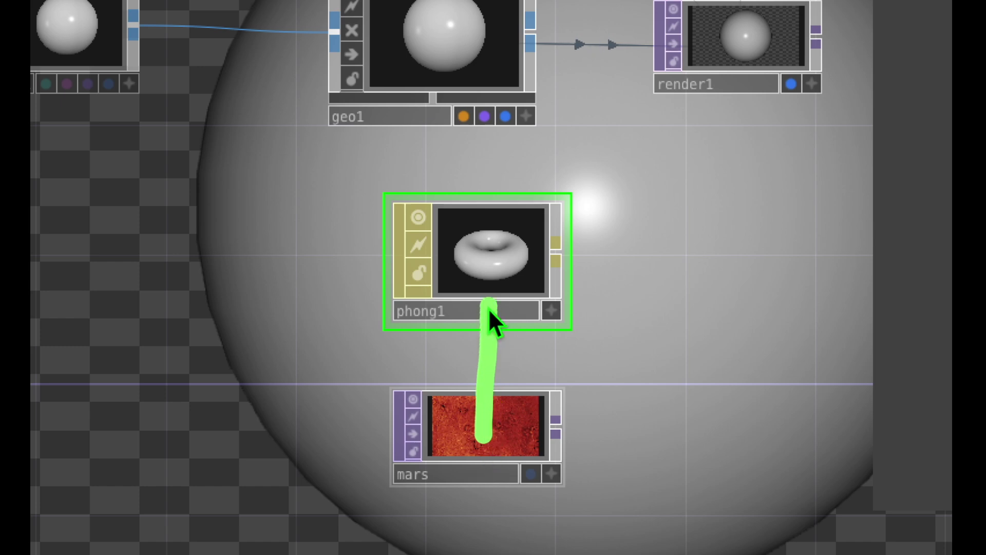
click(501, 418)
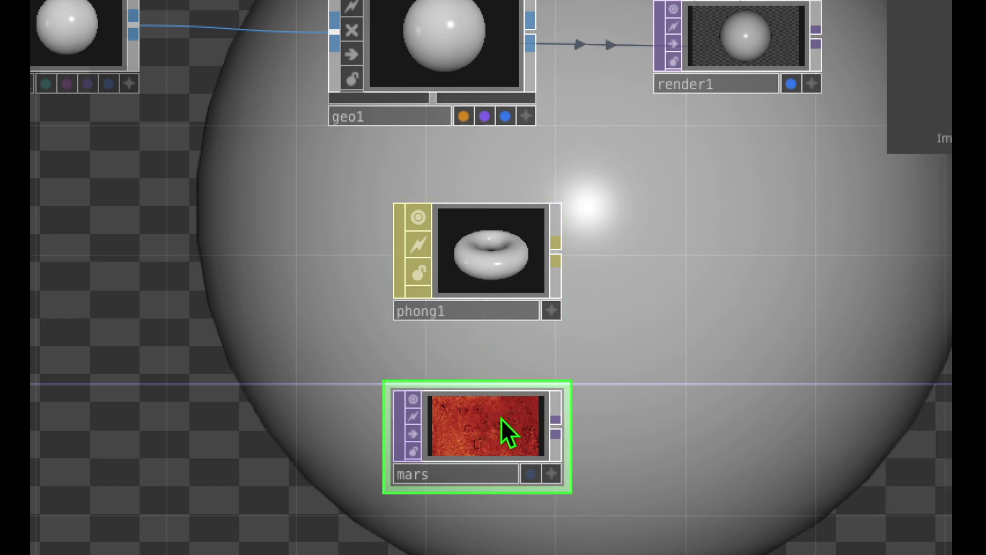
drag(500, 419, 523, 260)
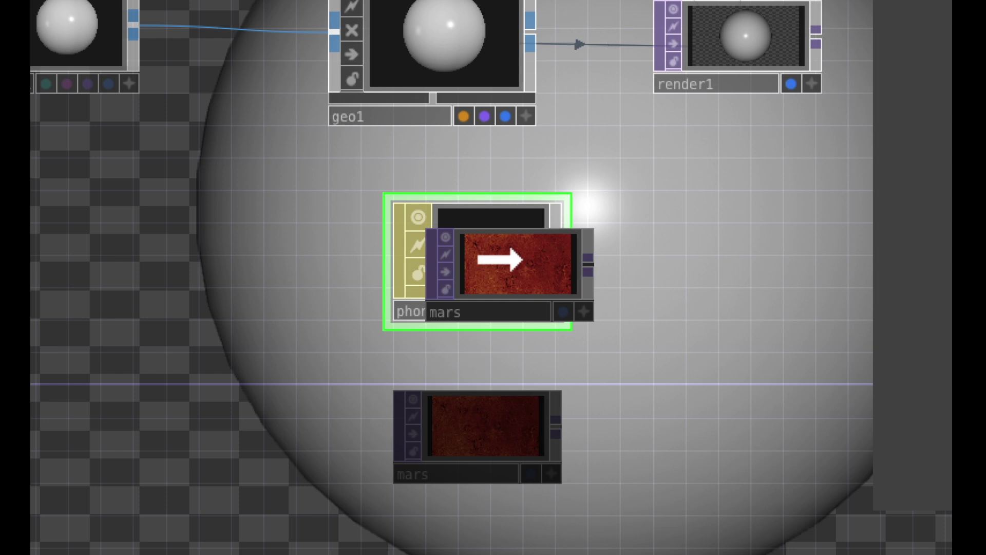
drag(523, 260, 523, 257)
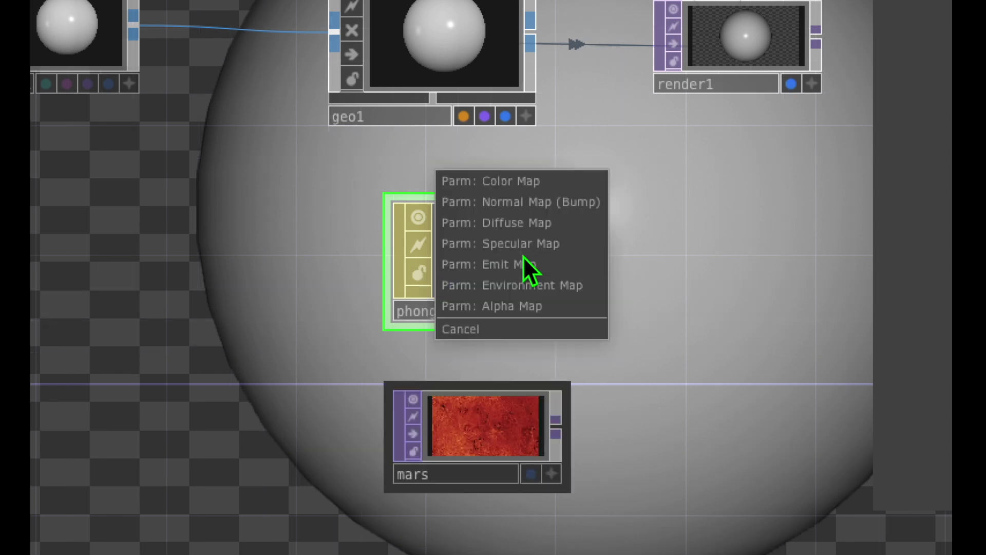
click(555, 183)
Apply phong1 to geo1 as its Material parameter.
drag(514, 220, 413, 289)
mouse_move(482, 247)
mouse_down()
mouse_move(469, 142)
mouse_move(460, 140)
mouse_up()
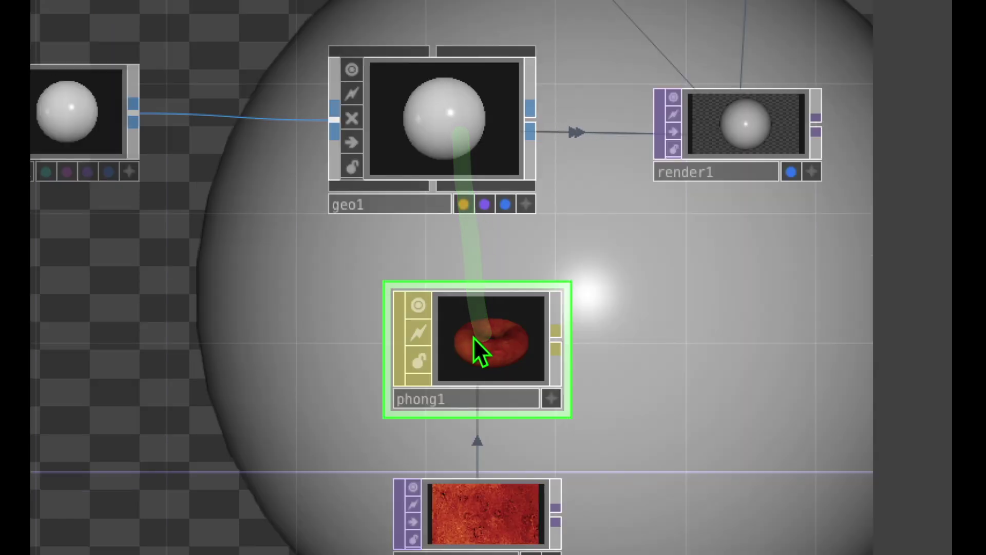
drag(473, 336, 458, 124)
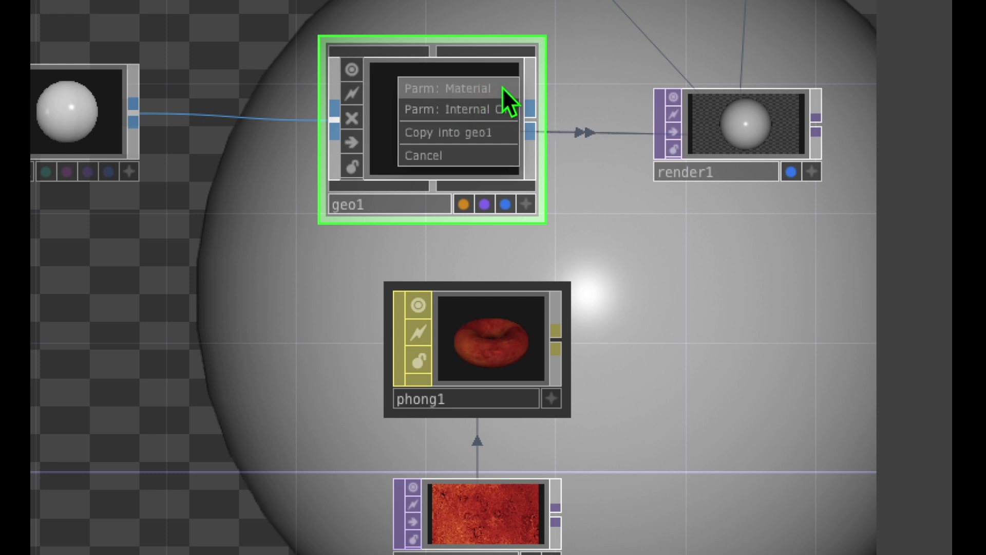
click(482, 90)
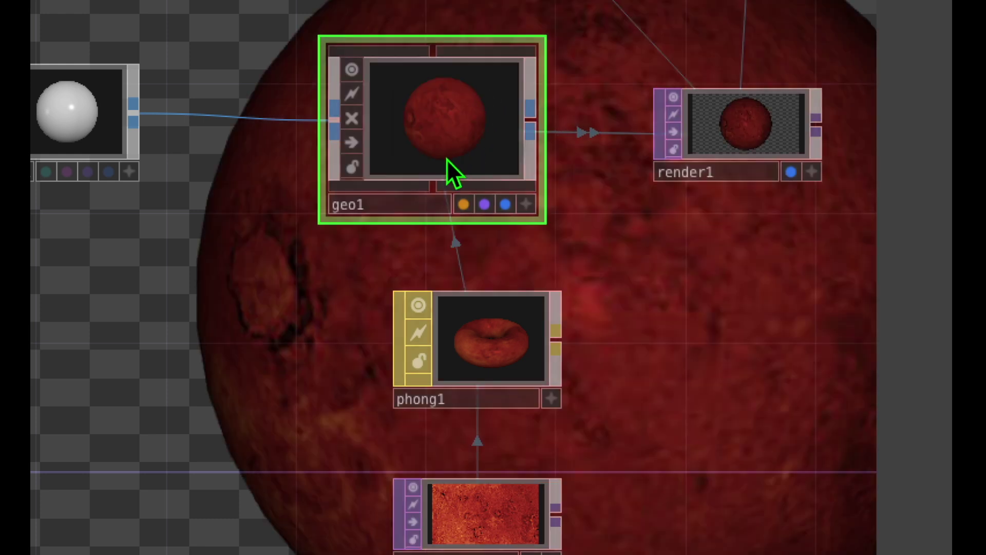
mouse_move(451, 50)
mouse_down()
mouse_move(370, 92)
mouse_move(357, 194)
mouse_move(478, 152)
mouse_move(464, 61)
mouse_move(385, 84)
mouse_up()
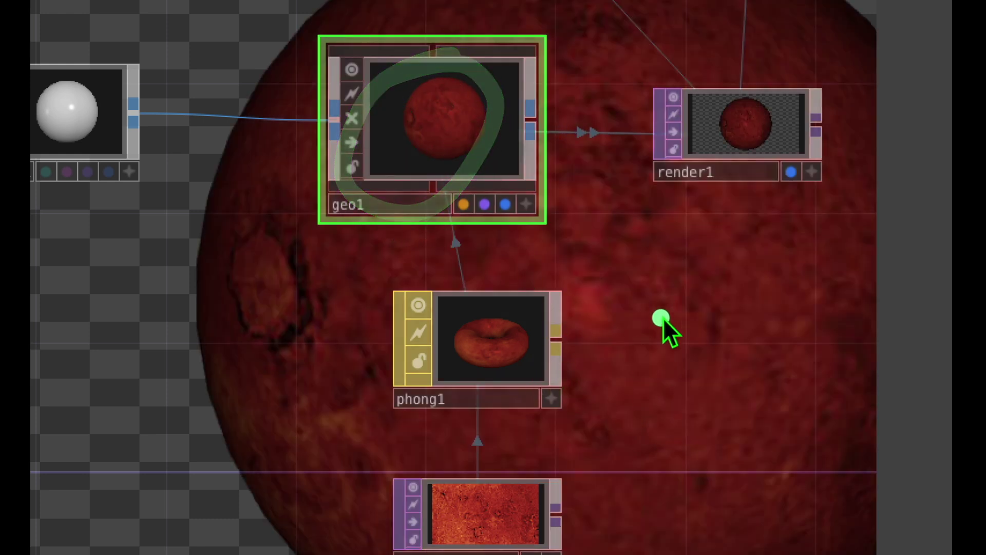
click(468, 413)
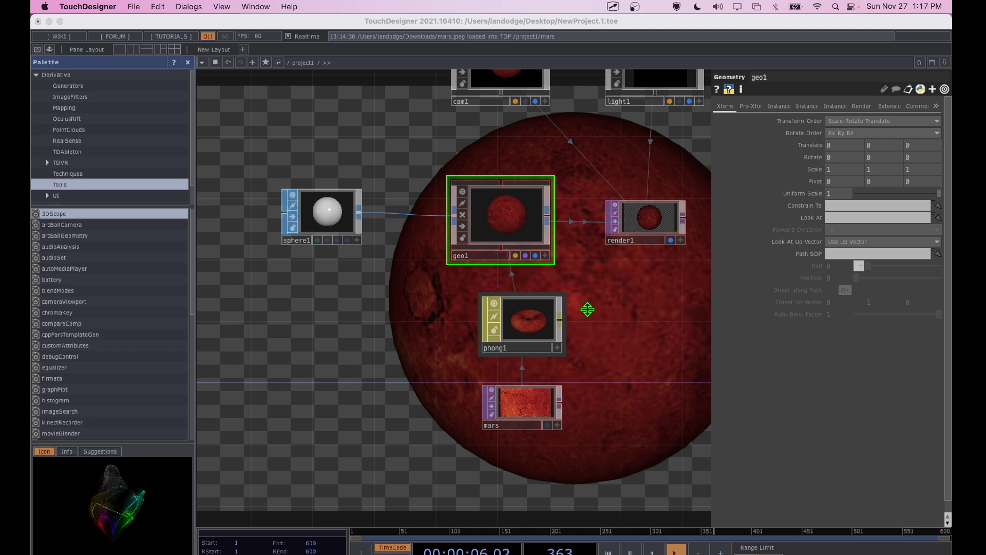
Assign the mars image to phong1 as its Normal Map (Bump) as well.
click(559, 352)
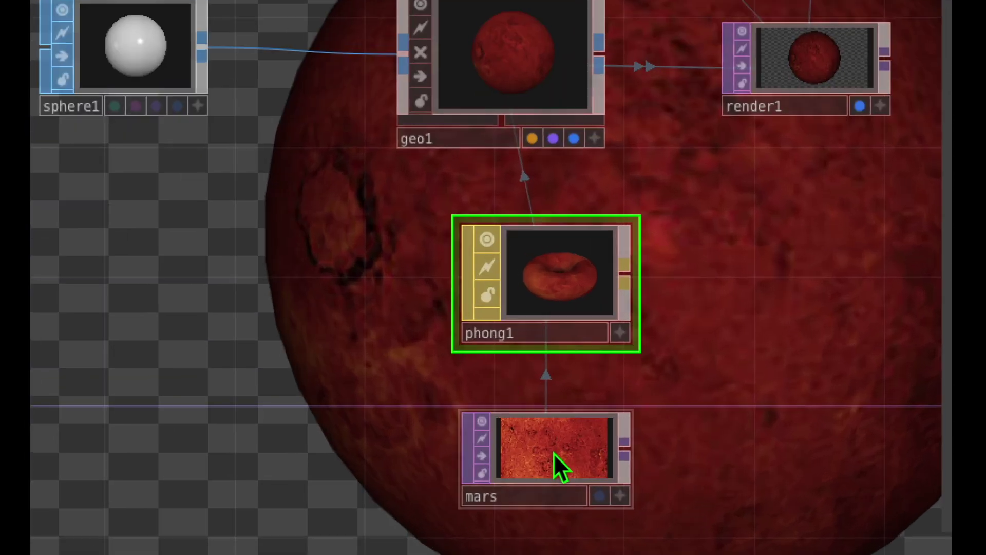
click(553, 453)
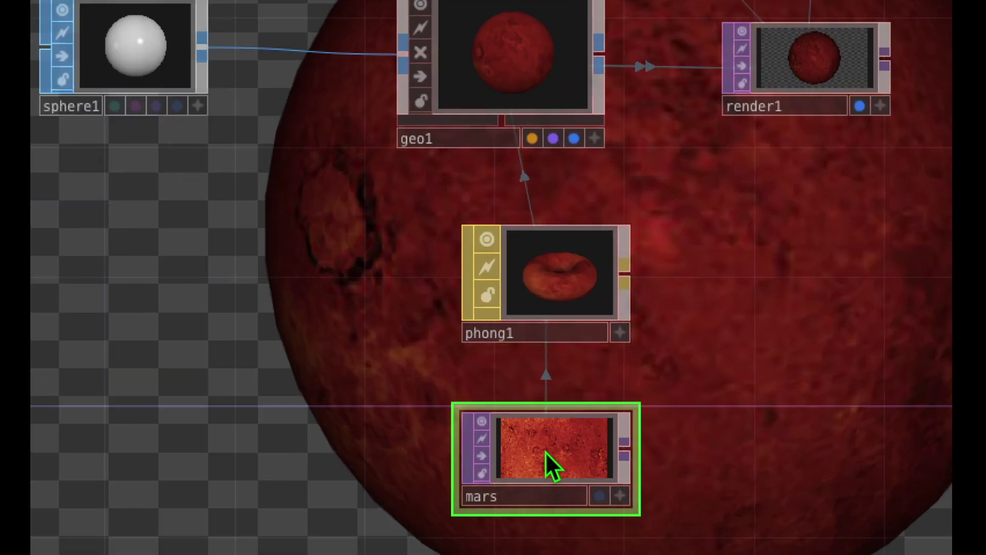
drag(553, 454, 587, 294)
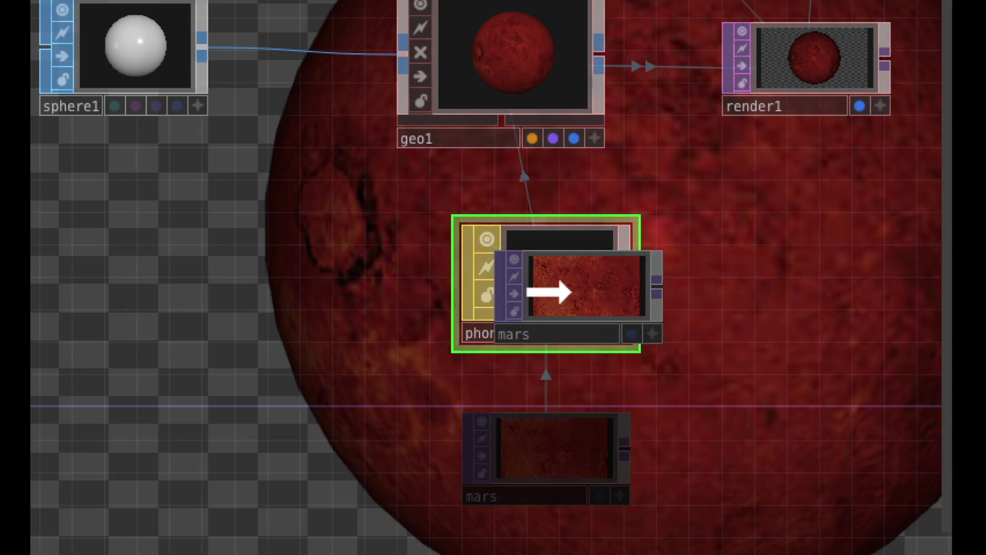
drag(571, 292, 570, 292)
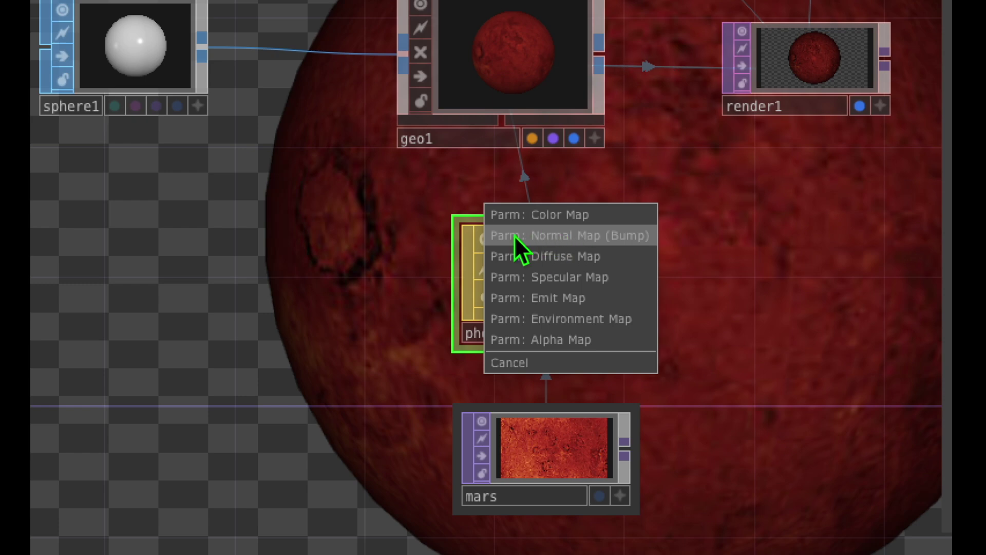
click(598, 237)
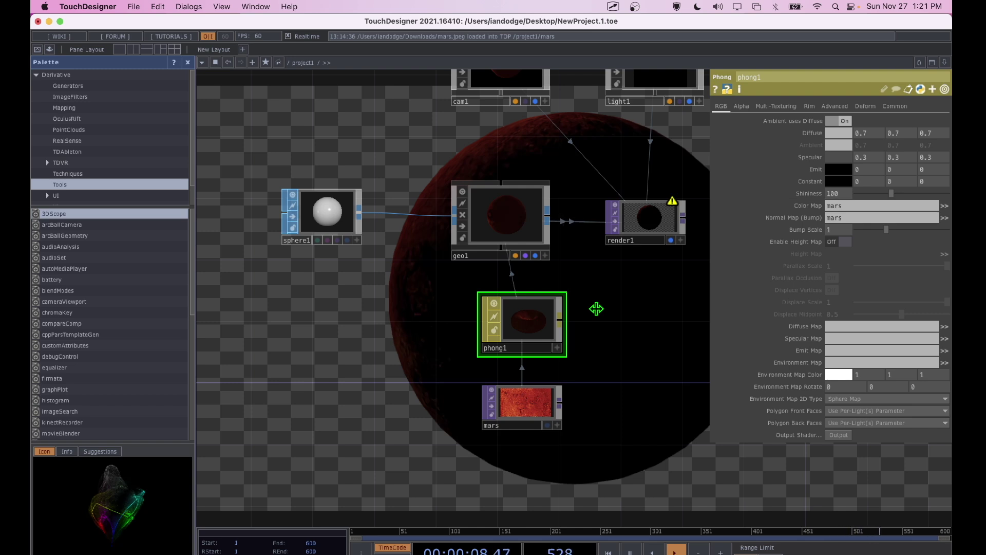
Raise all three Emit values of phong1 to 0.5 to brighten the planet.
mouse_move(537, 283)
mouse_down()
mouse_move(497, 284)
mouse_move(446, 348)
mouse_move(574, 352)
mouse_move(526, 257)
mouse_up()
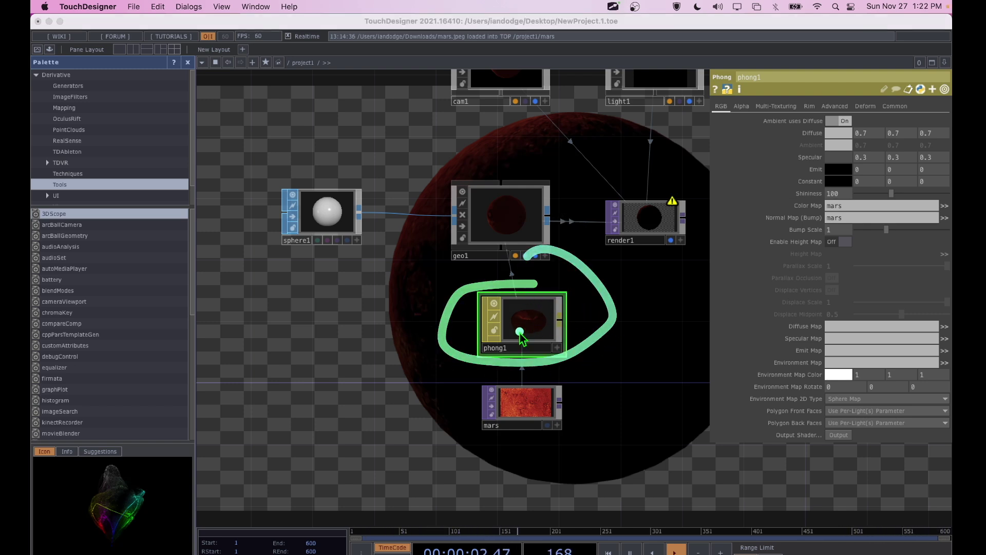
mouse_move(520, 331)
mouse_down()
mouse_move(801, 144)
mouse_move(794, 156)
mouse_move(830, 156)
mouse_move(792, 163)
mouse_move(780, 181)
mouse_move(814, 186)
mouse_move(822, 164)
mouse_up()
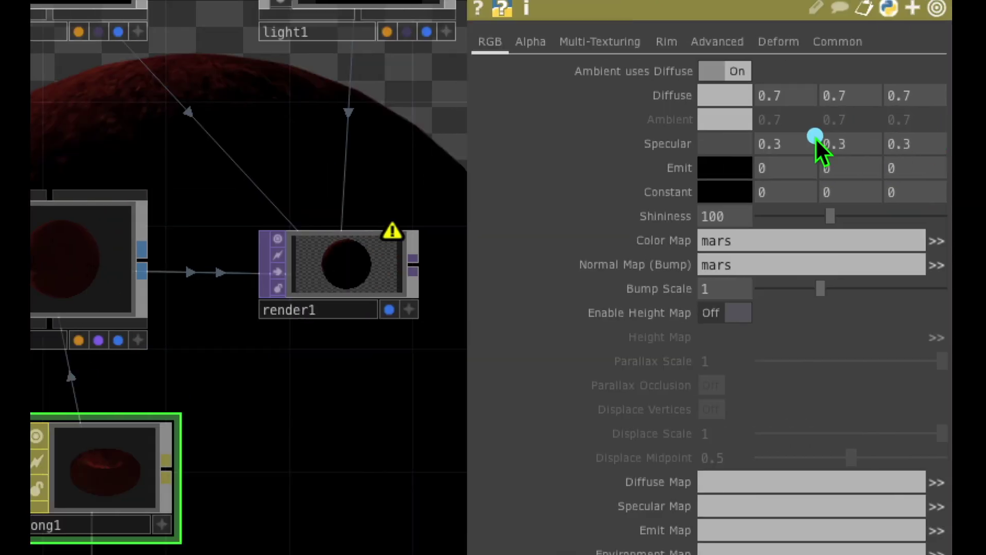
middle_click(666, 170)
middle_drag(670, 169, 765, 168)
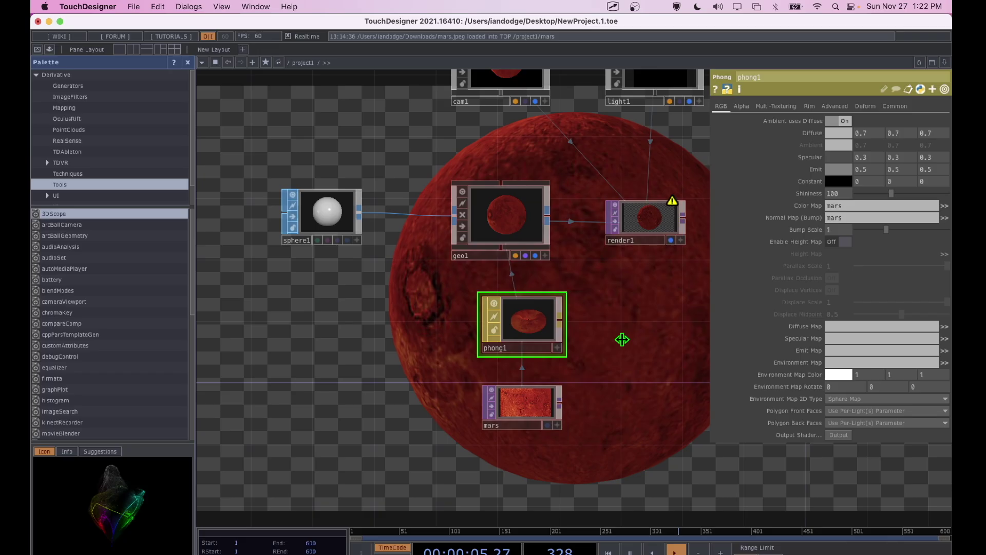
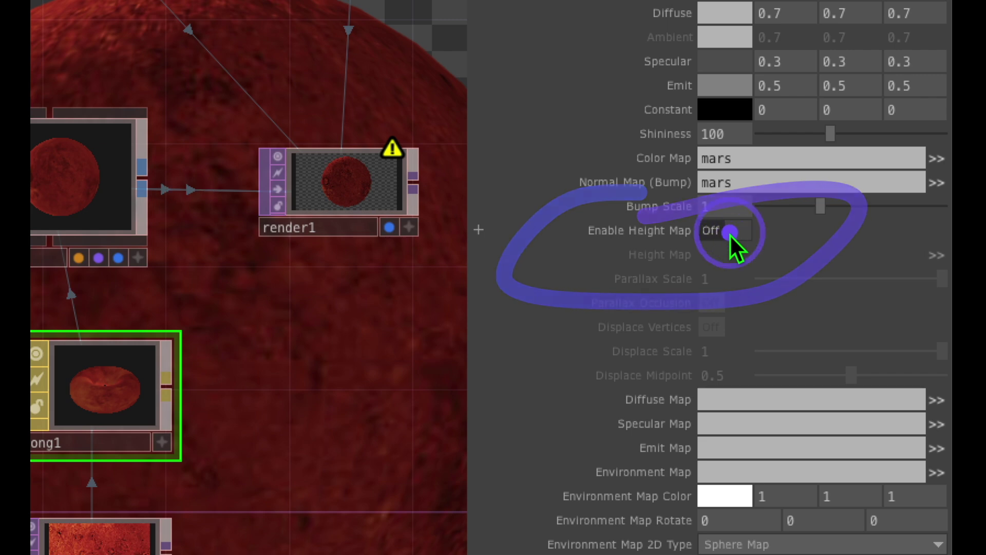
Enable the height map on phong1 and assign the mars image as its Height Map.
click(730, 234)
mouse_move(804, 157)
mouse_down()
mouse_move(718, 163)
mouse_move(659, 222)
mouse_move(830, 210)
mouse_move(917, 173)
mouse_move(749, 173)
mouse_up()
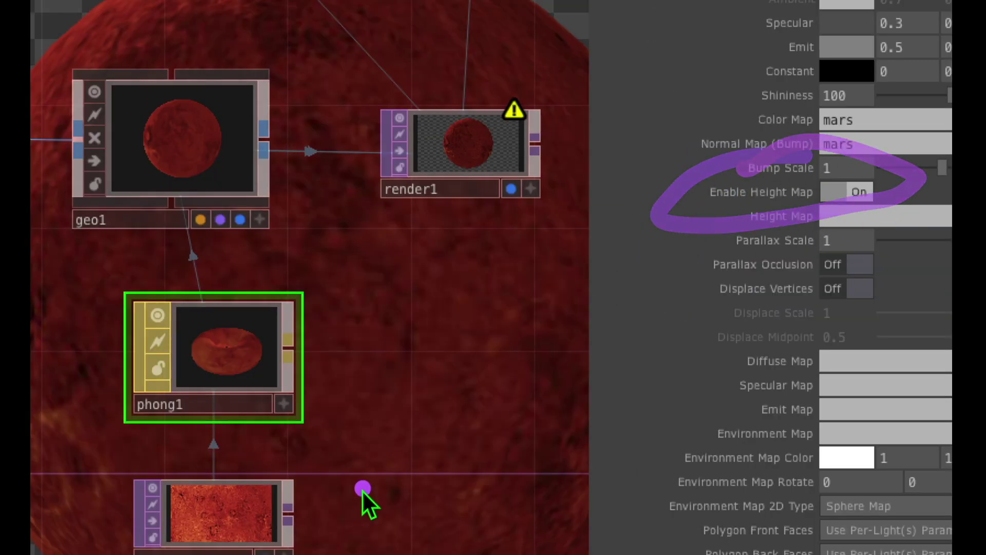
mouse_move(260, 520)
mouse_down()
mouse_move(324, 467)
mouse_move(710, 234)
mouse_up()
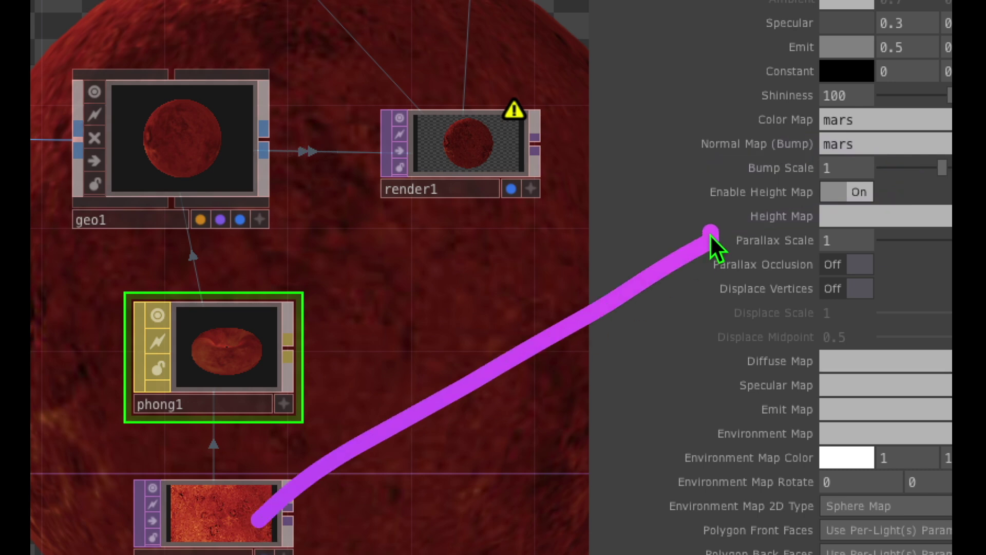
click(241, 525)
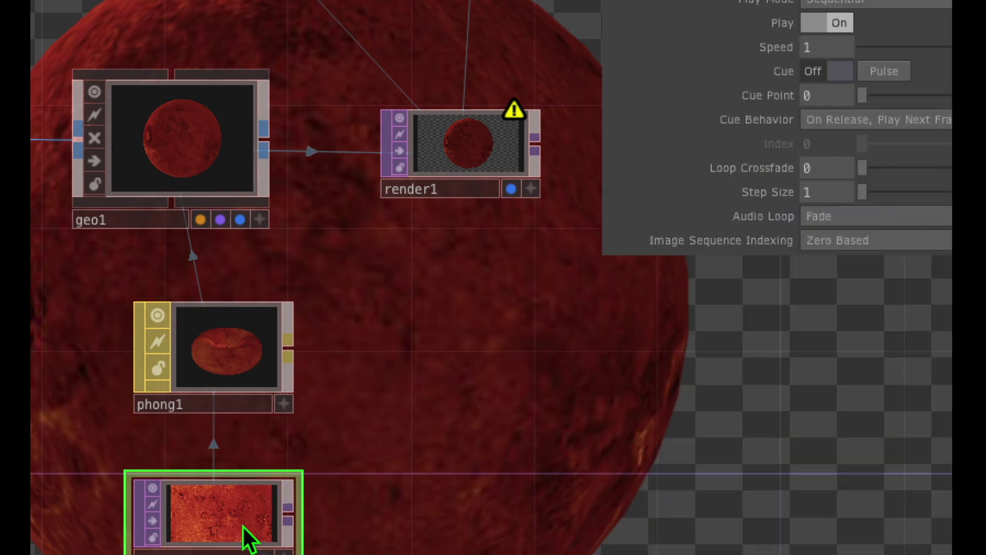
drag(224, 524, 220, 358)
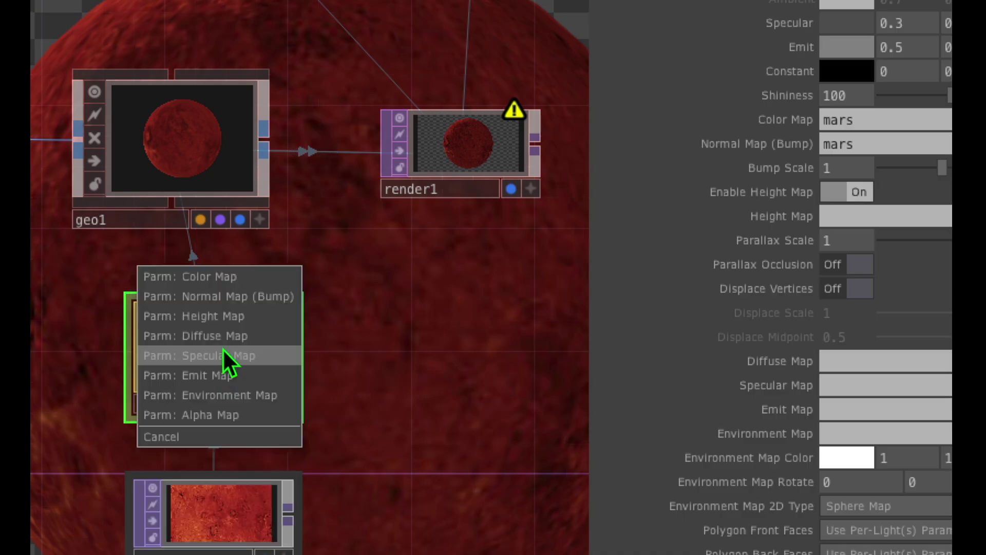
click(243, 316)
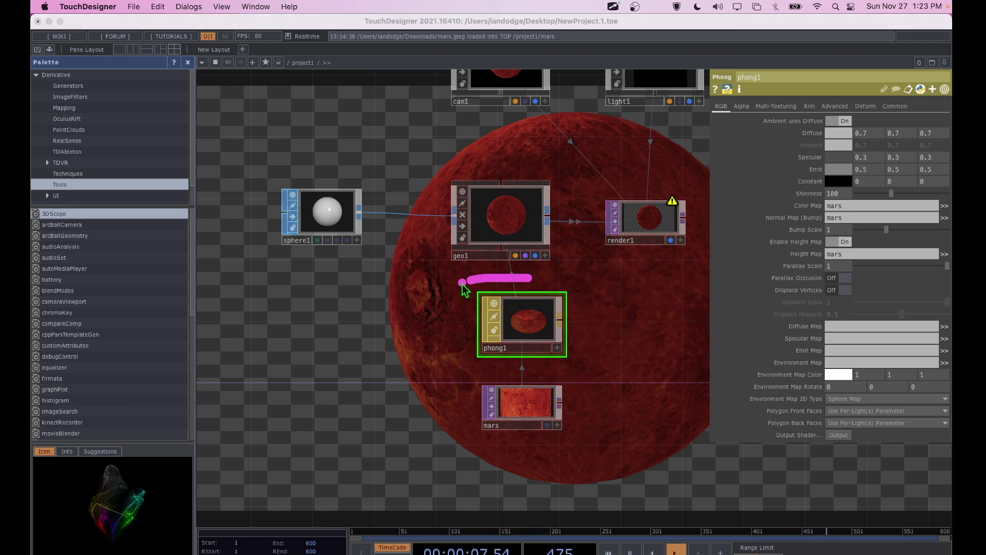
Turn on Displace Vertices for phong1 so the height map deforms the sphere's surface.
mouse_move(462, 282)
mouse_down()
mouse_move(597, 378)
mouse_move(513, 280)
mouse_up()
mouse_move(524, 327)
mouse_down()
mouse_move(753, 267)
mouse_move(768, 270)
mouse_move(775, 285)
mouse_move(806, 270)
mouse_move(744, 290)
mouse_move(862, 317)
mouse_move(812, 293)
mouse_up()
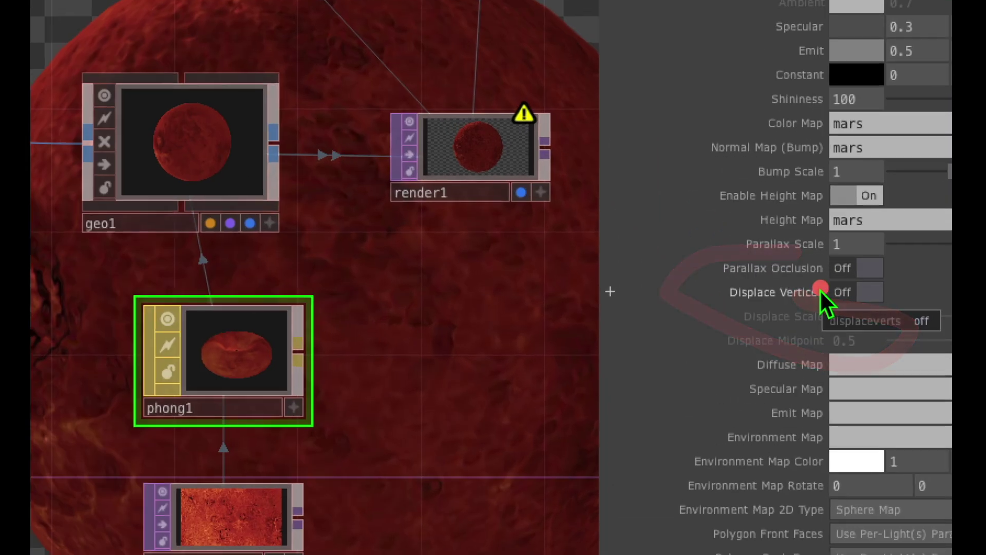
mouse_move(799, 260)
mouse_down()
mouse_move(737, 270)
mouse_move(815, 318)
mouse_up()
click(836, 292)
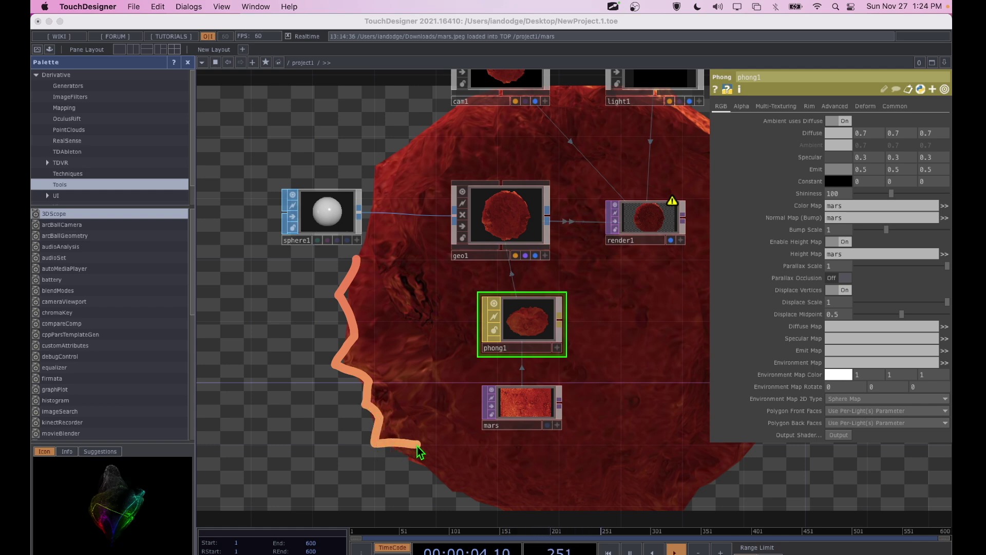
click(347, 287)
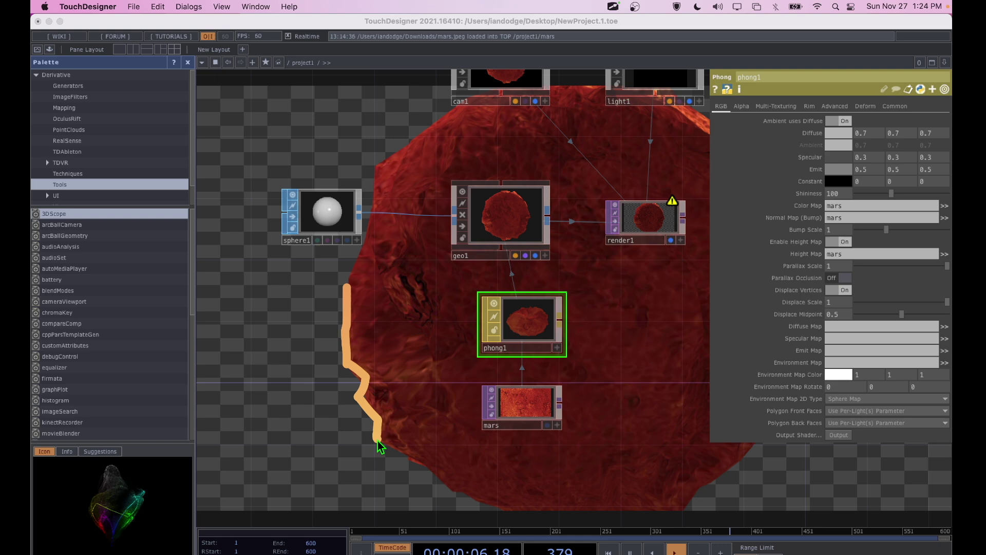
Set the Rows of sphere1 to 200 to give the displaced surface more geometry.
click(332, 220)
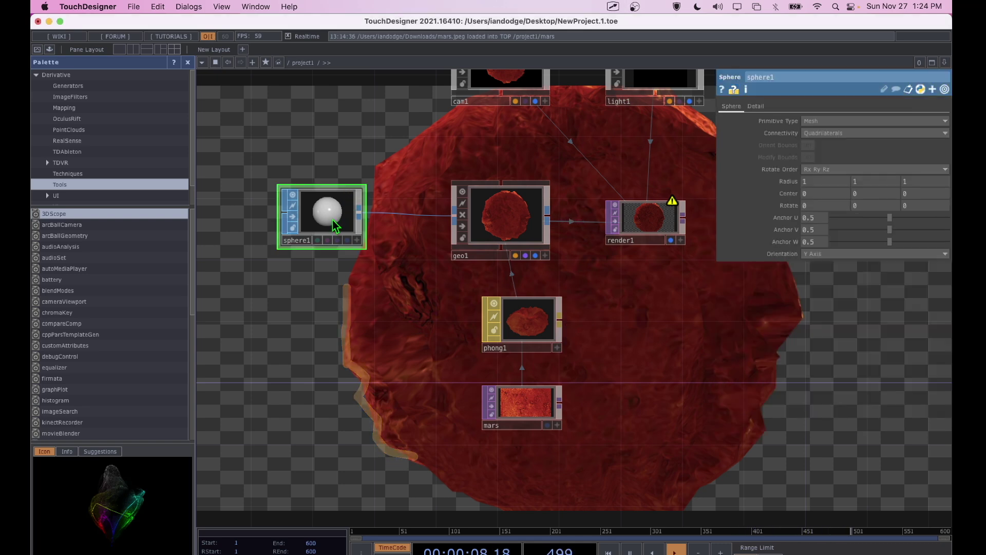
drag(341, 172, 295, 168)
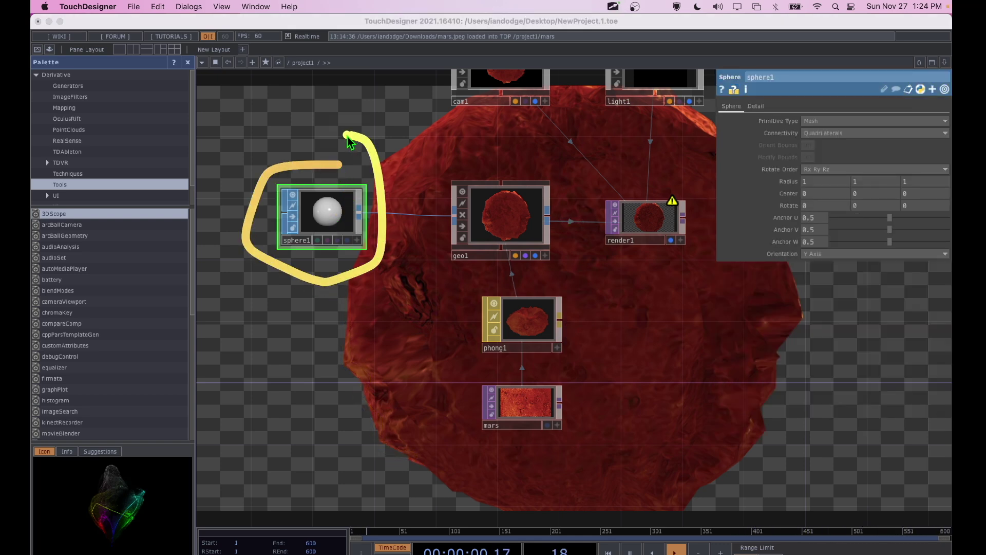
drag(329, 213, 746, 148)
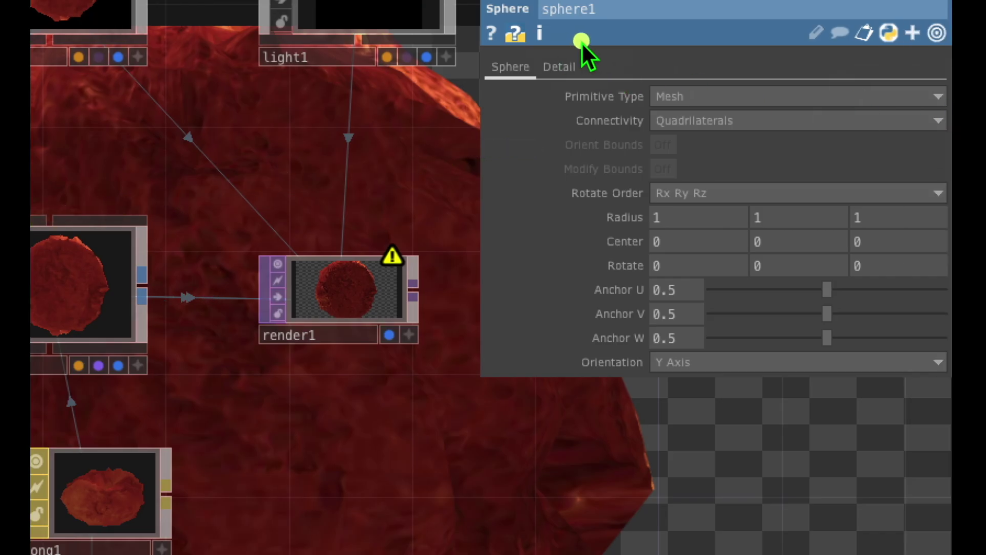
click(559, 67)
mouse_move(646, 90)
mouse_down()
mouse_move(582, 112)
mouse_move(579, 154)
mouse_move(679, 171)
mouse_move(699, 105)
mouse_move(652, 80)
mouse_up()
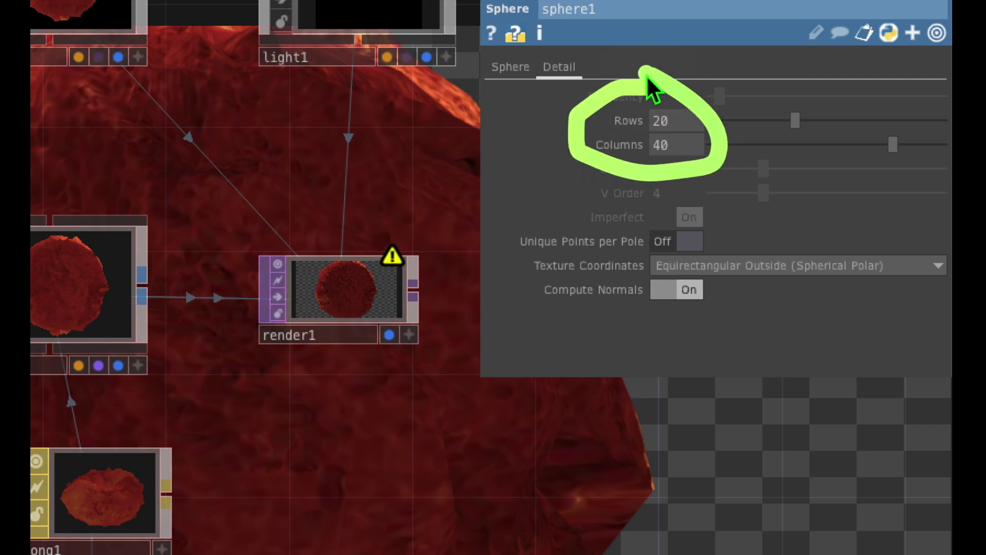
click(667, 121)
text(200)
click(544, 118)
drag(548, 121, 599, 122)
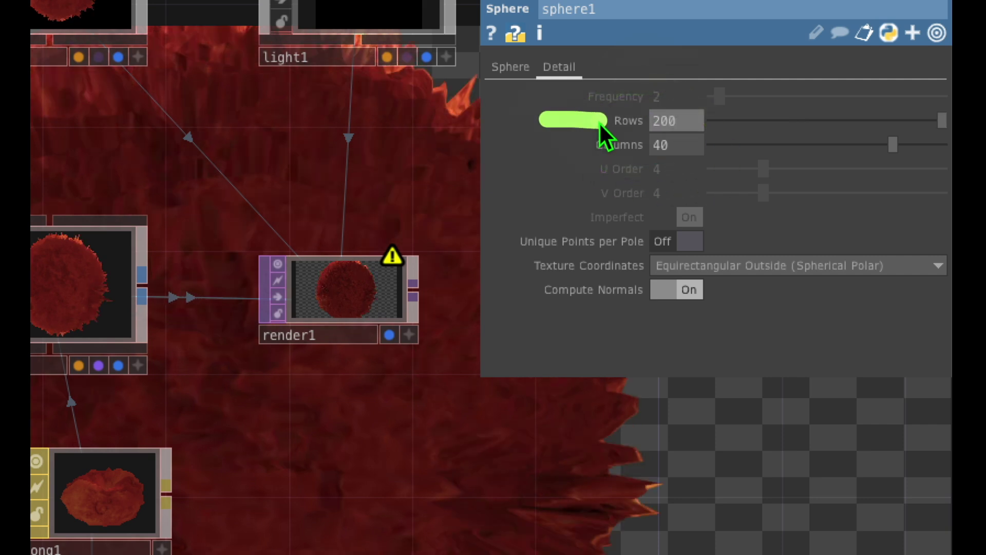
Raise the Columns of sphere1 to 200 as well for finer displacement detail.
mouse_move(612, 399)
mouse_down()
mouse_move(649, 410)
mouse_move(573, 467)
mouse_move(609, 472)
mouse_move(616, 503)
mouse_up()
click(555, 206)
drag(648, 106, 683, 156)
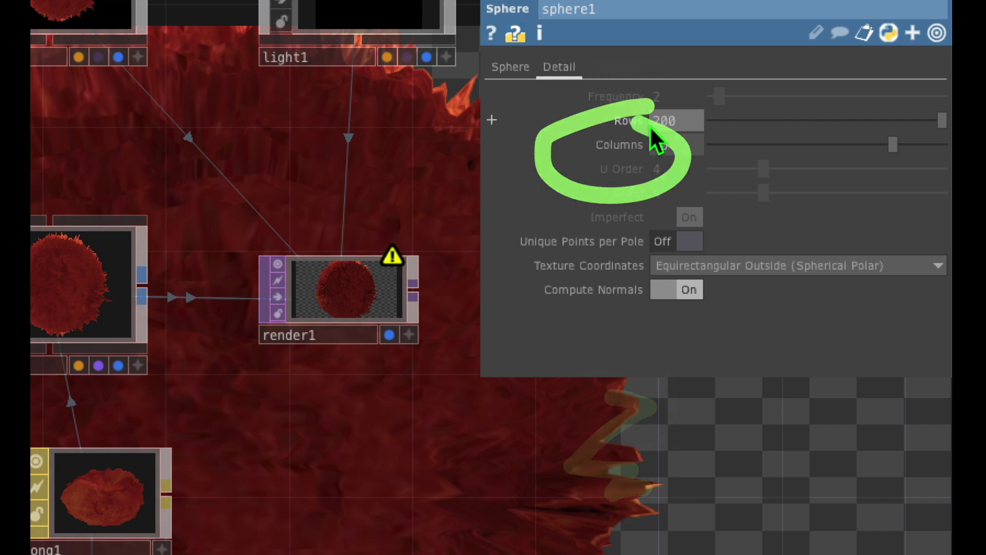
click(678, 143)
text(200)
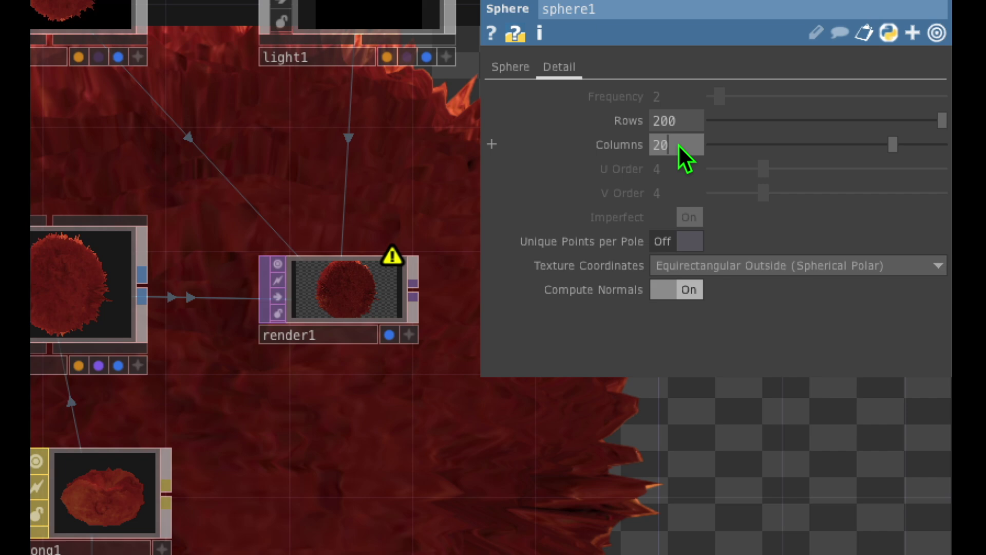
key(Return)
mouse_move(622, 394)
mouse_down()
mouse_move(588, 425)
mouse_move(666, 476)
mouse_move(613, 527)
mouse_move(658, 529)
mouse_up()
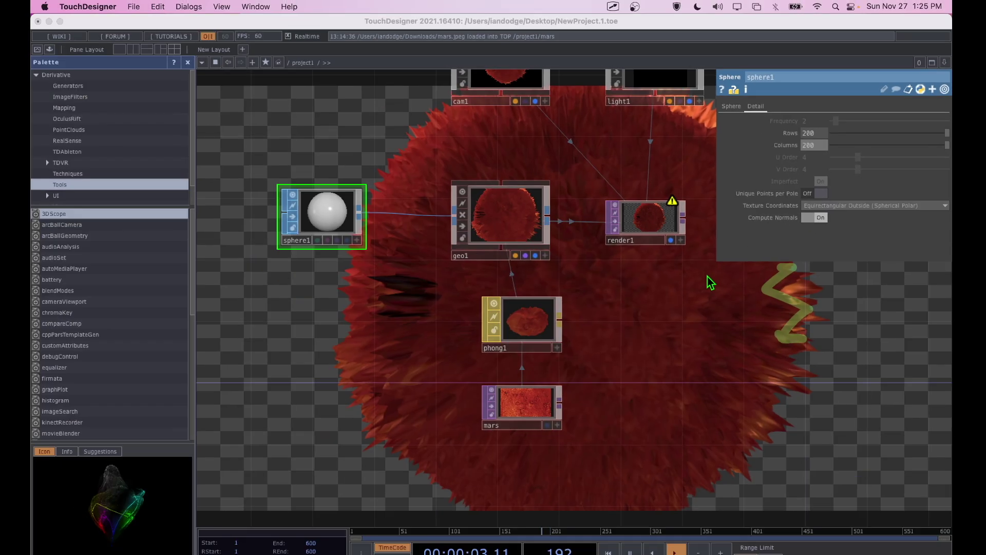
Lower the Displace Scale of phong1 to 0.217 to soften the surface spikes.
click(520, 328)
mouse_move(522, 275)
mouse_down()
mouse_move(425, 306)
mouse_move(632, 349)
mouse_move(511, 277)
mouse_up()
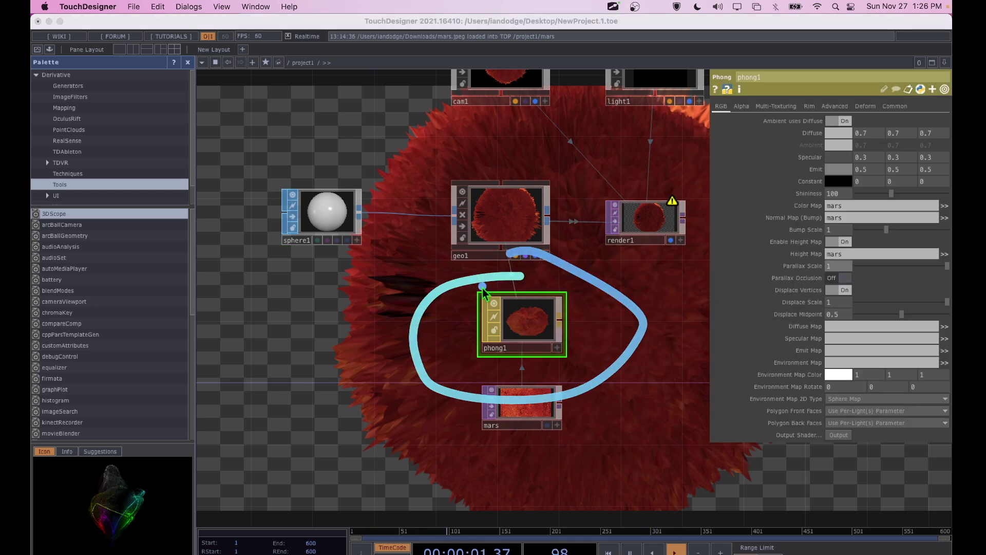
drag(533, 327, 801, 314)
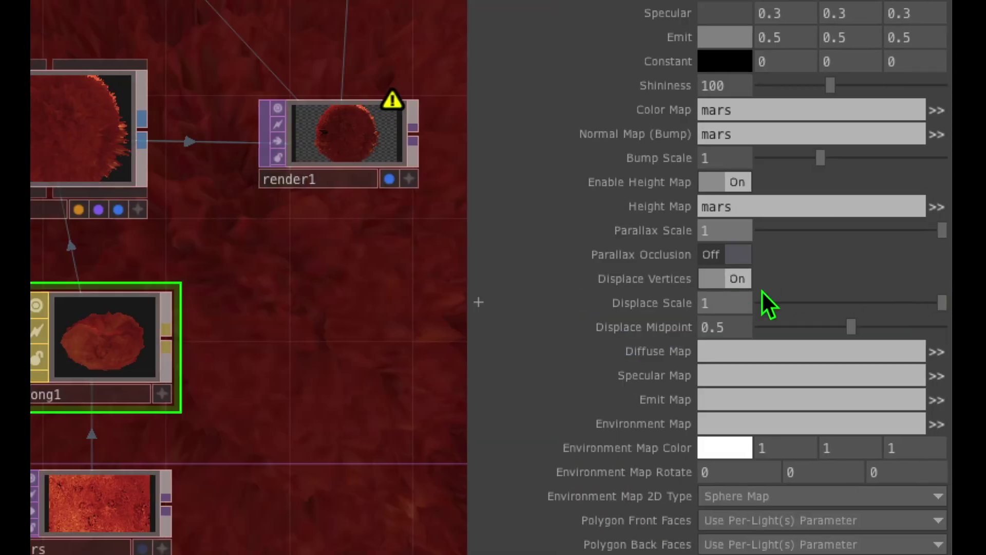
drag(560, 318, 719, 267)
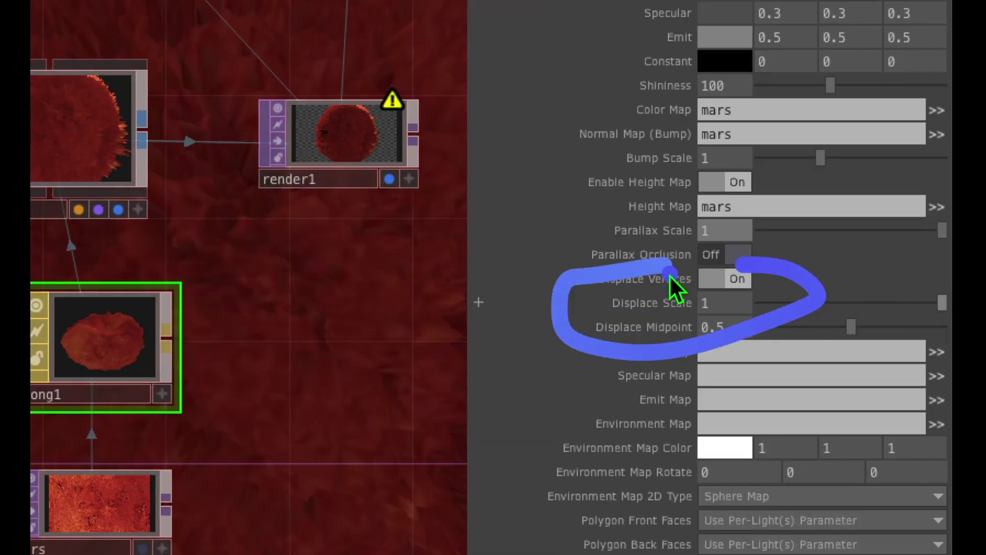
mouse_move(942, 302)
mouse_down()
mouse_move(789, 300)
mouse_move(799, 300)
mouse_up()
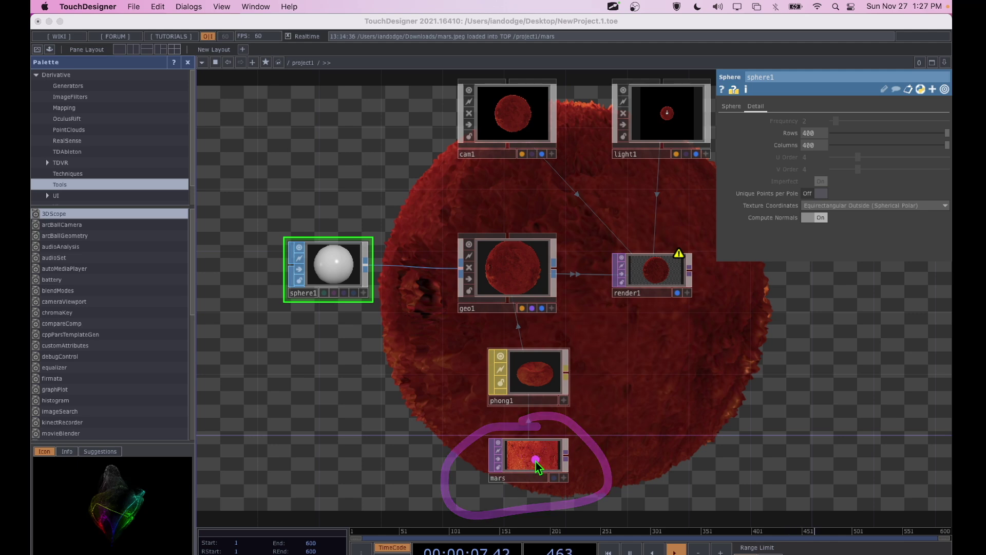
Examine how the mars image feeds phong1 and geo1, and review phong1's map and displacement settings.
drag(533, 462, 534, 400)
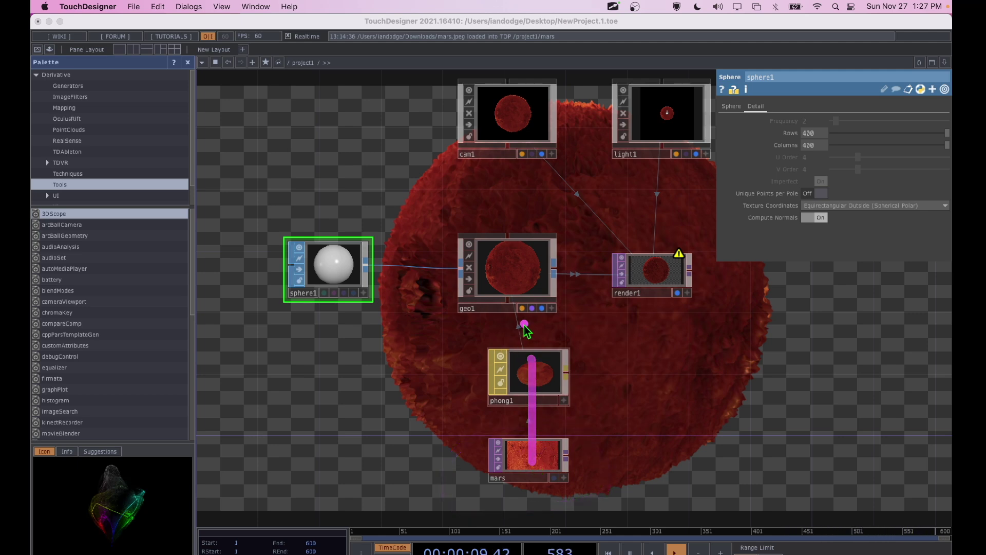
drag(492, 424, 529, 325)
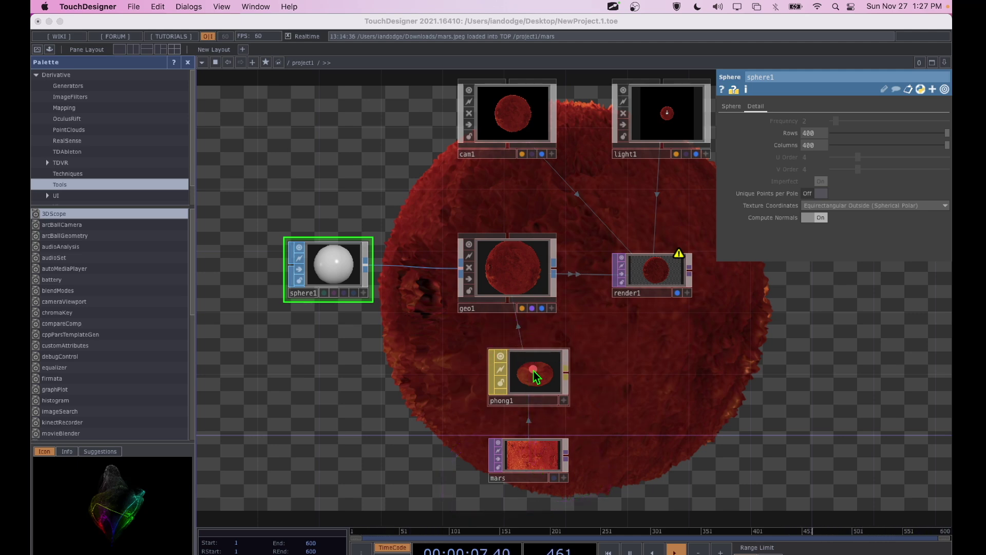
drag(530, 345, 516, 288)
mouse_move(527, 218)
mouse_down()
mouse_move(455, 323)
mouse_move(564, 250)
mouse_up()
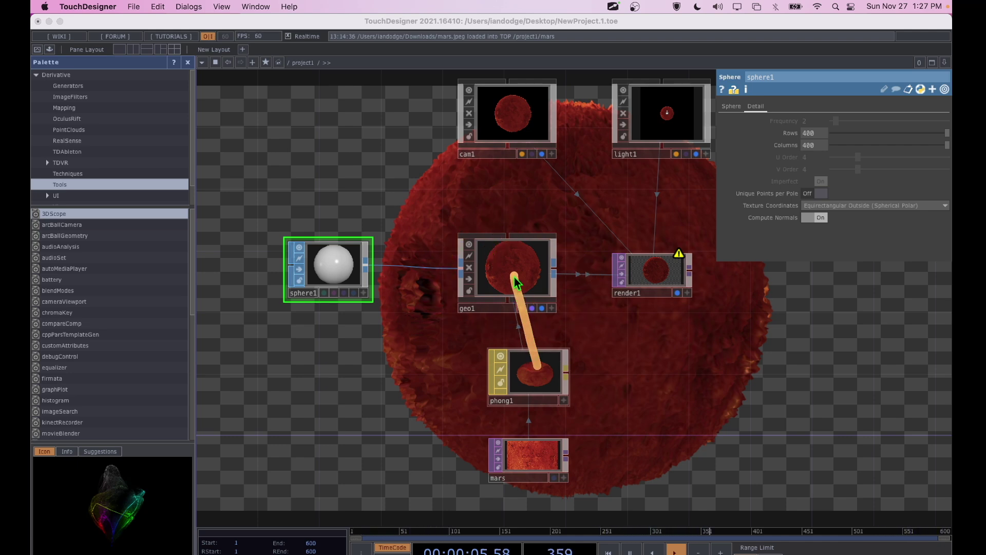
mouse_move(531, 220)
mouse_down()
mouse_move(493, 215)
mouse_move(439, 276)
mouse_move(483, 323)
mouse_move(579, 302)
mouse_move(514, 200)
mouse_up()
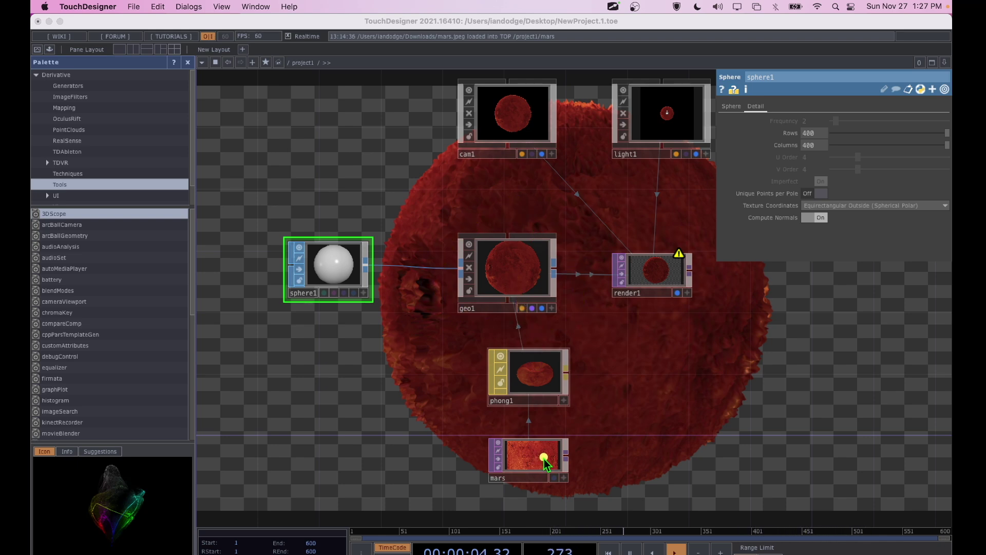
click(543, 391)
click(701, 374)
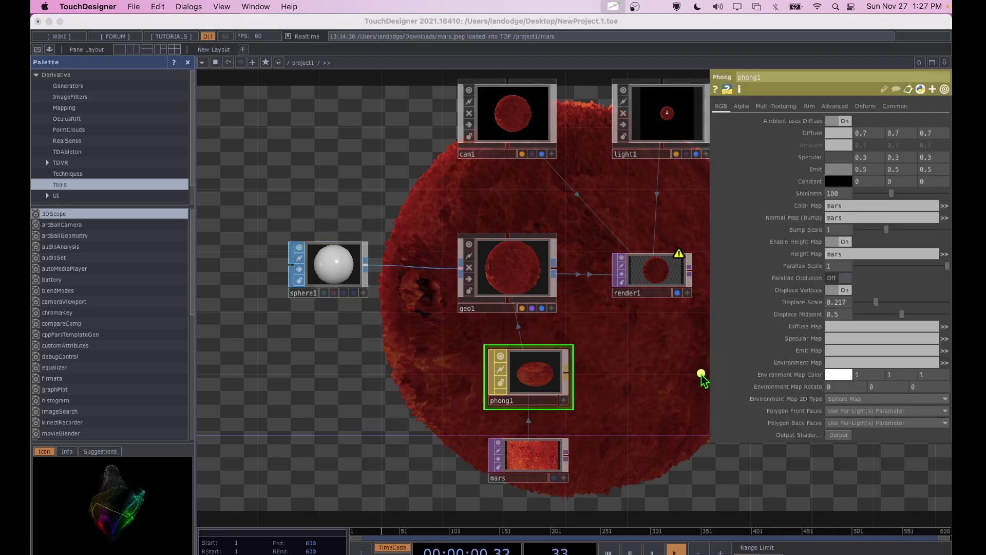
mouse_move(831, 234)
mouse_down()
mouse_move(815, 192)
mouse_move(766, 213)
mouse_up()
mouse_move(836, 233)
mouse_down()
mouse_move(805, 230)
mouse_move(752, 279)
mouse_move(859, 262)
mouse_move(808, 240)
mouse_up()
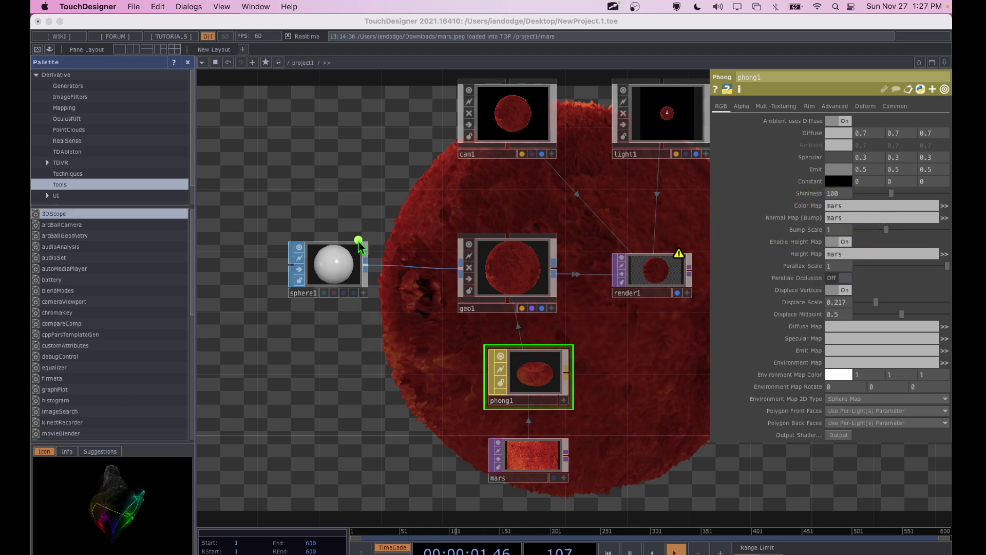
Set the Y rotation of sphere1 to the expression absTime.seconds*10 so the planet spins continuously.
mouse_move(331, 329)
mouse_down()
mouse_move(382, 217)
mouse_move(336, 207)
mouse_up()
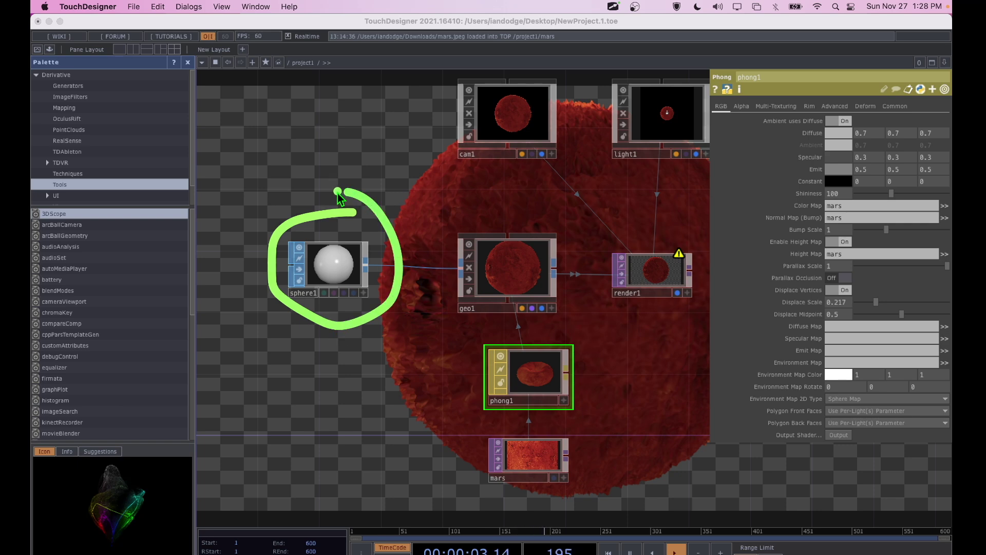
click(344, 275)
drag(344, 275, 691, 201)
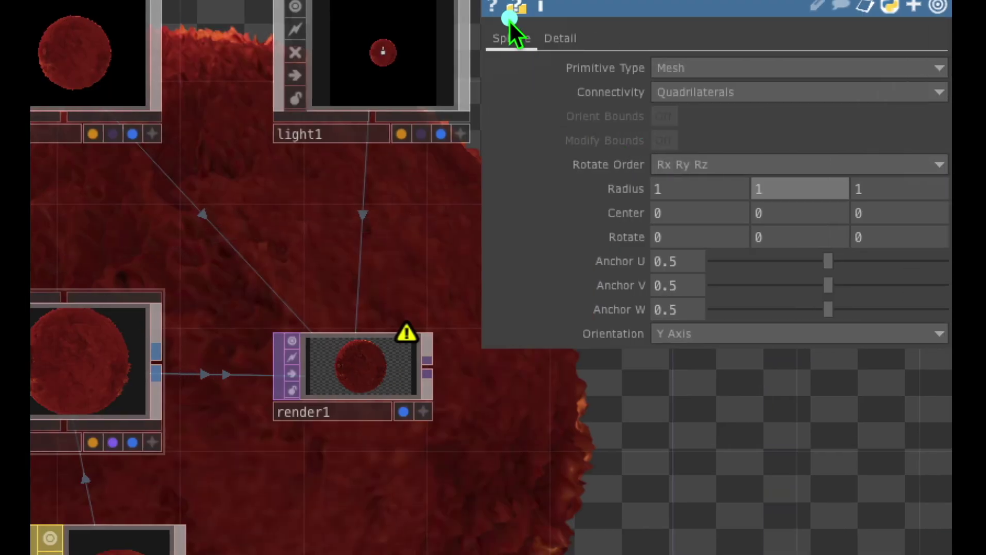
mouse_move(517, 15)
mouse_down()
mouse_move(481, 16)
mouse_move(471, 60)
mouse_move(554, 52)
mouse_move(500, 28)
mouse_up()
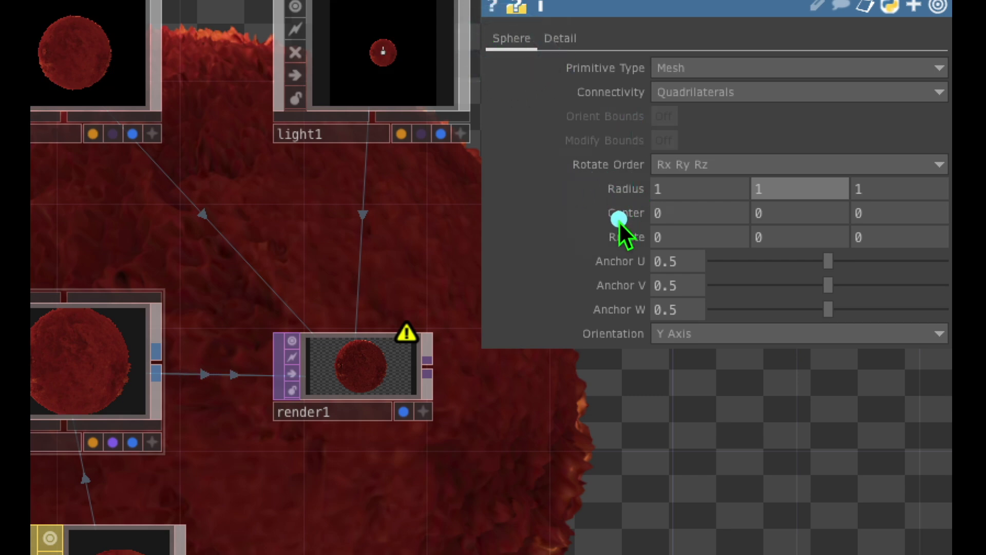
mouse_move(632, 214)
mouse_down()
mouse_move(593, 214)
mouse_move(542, 273)
mouse_move(629, 224)
mouse_up()
click(783, 241)
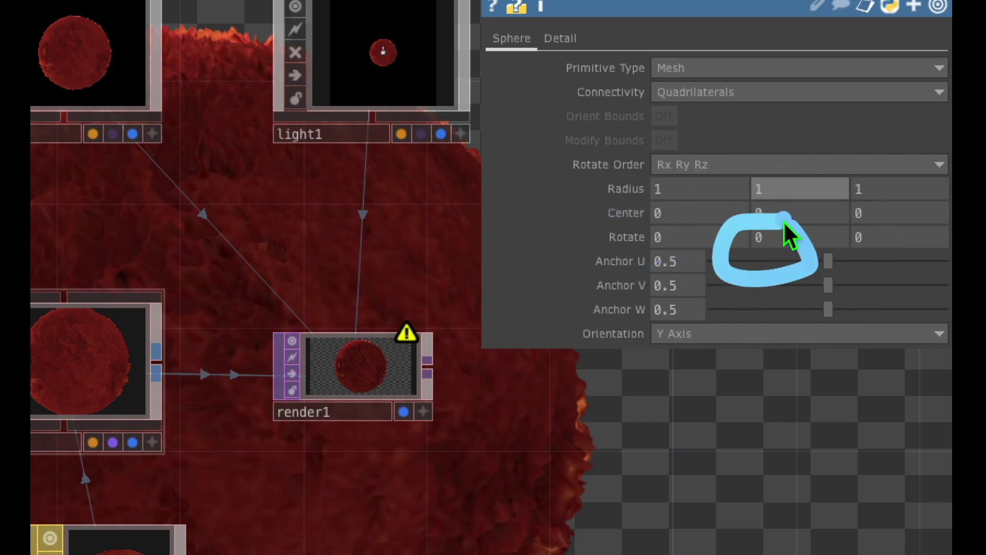
drag(799, 237, 775, 218)
click(774, 239)
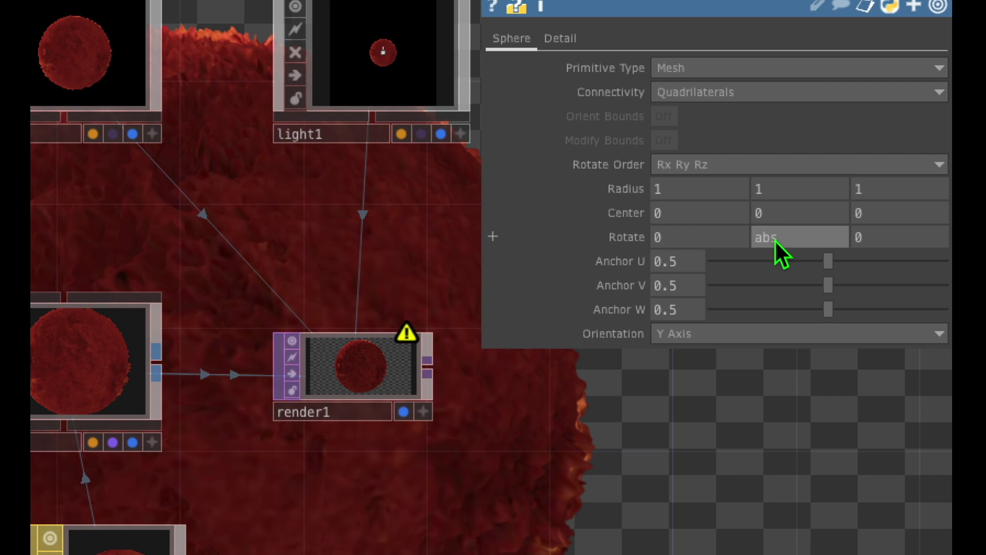
text(absTime)
text(.secon)
text(ds*10)
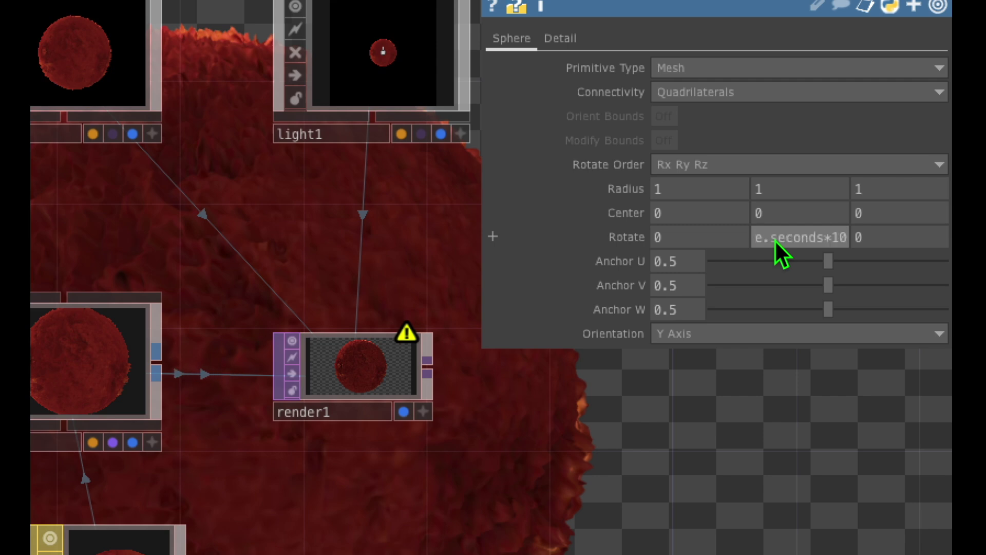
key(Home)
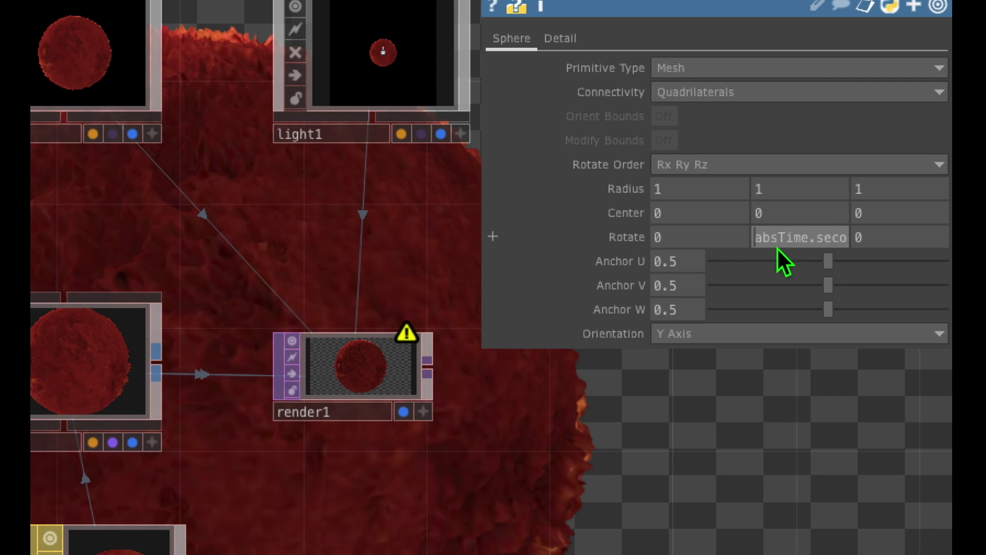
key(Right)
key(Right)
key(Right)
key(Right)
key(Right)
key(Right)
key(Right)
key(Right)
key(Right)
key(Right)
key(Right)
key(Right)
key(Right)
key(Right)
key(Return)
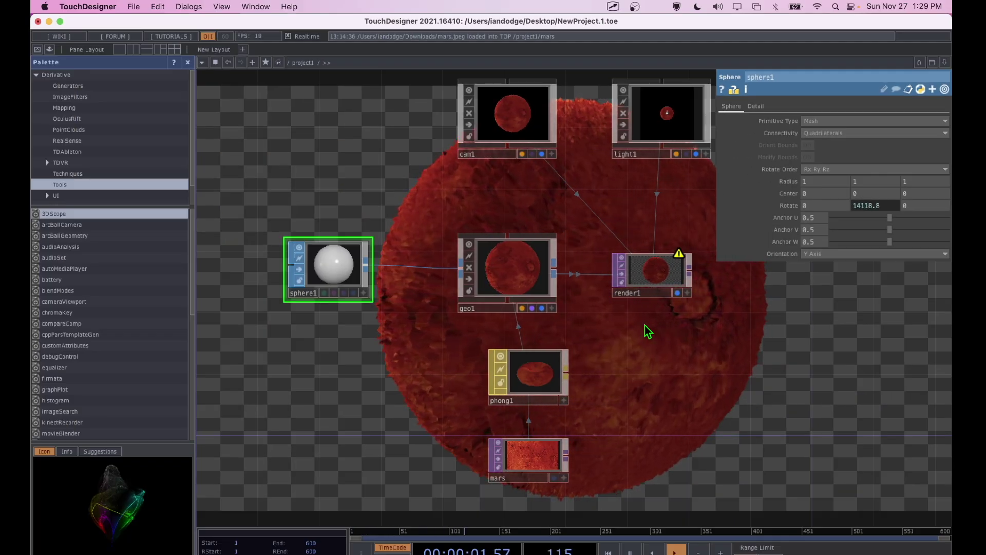
Check the warning on render1, move sphere1 away from geo1 and insert an Attribute Create SOP between them.
mouse_move(686, 234)
mouse_down()
mouse_move(659, 240)
mouse_move(655, 283)
mouse_move(693, 284)
mouse_move(676, 236)
mouse_move(690, 265)
mouse_up()
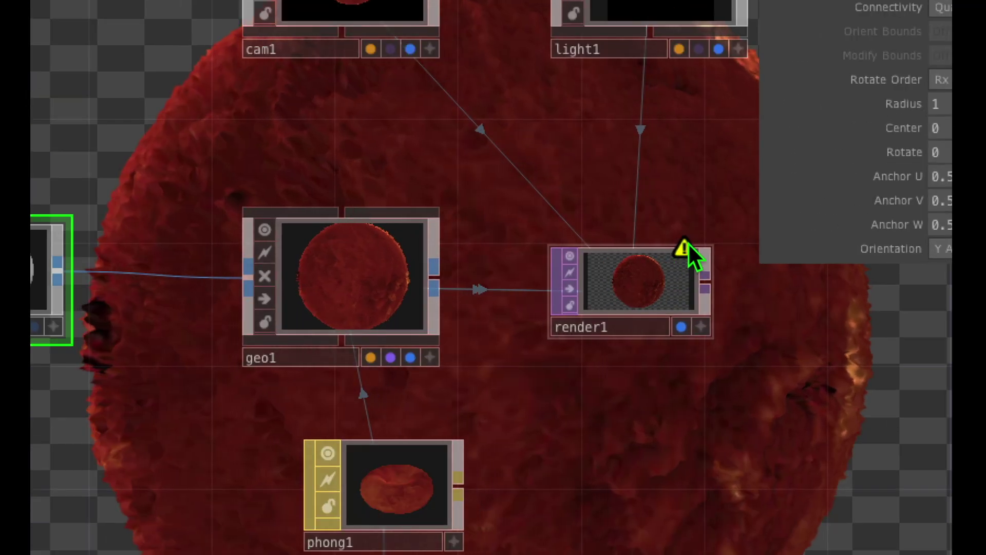
mouse_move(679, 252)
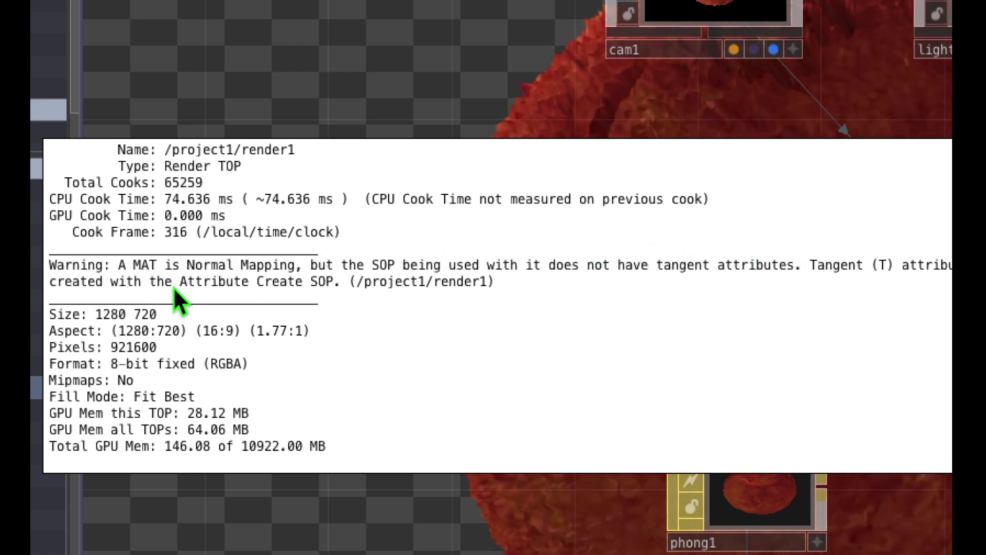
mouse_move(334, 292)
middle_down()
mouse_move(640, 299)
mouse_move(686, 111)
mouse_move(710, 109)
middle_up()
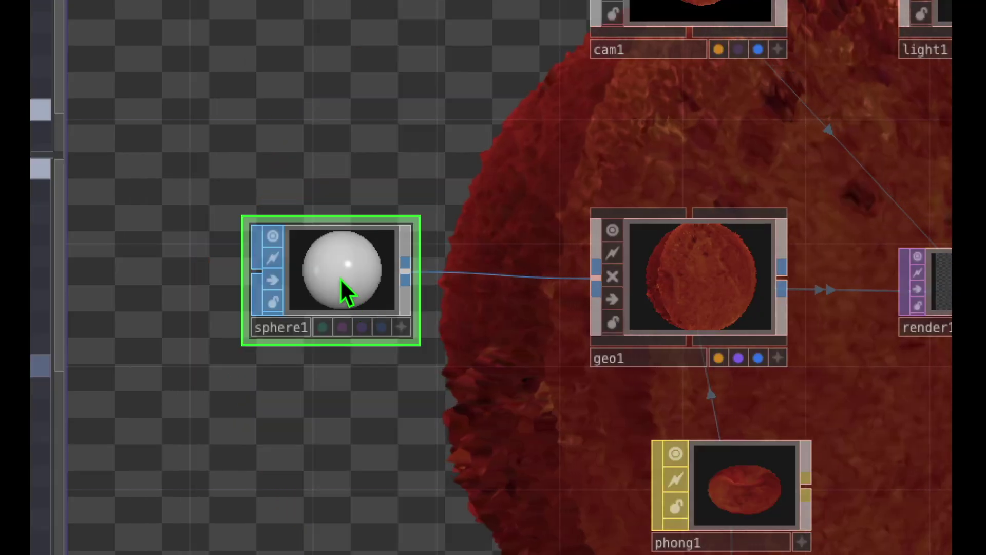
drag(362, 283, 201, 294)
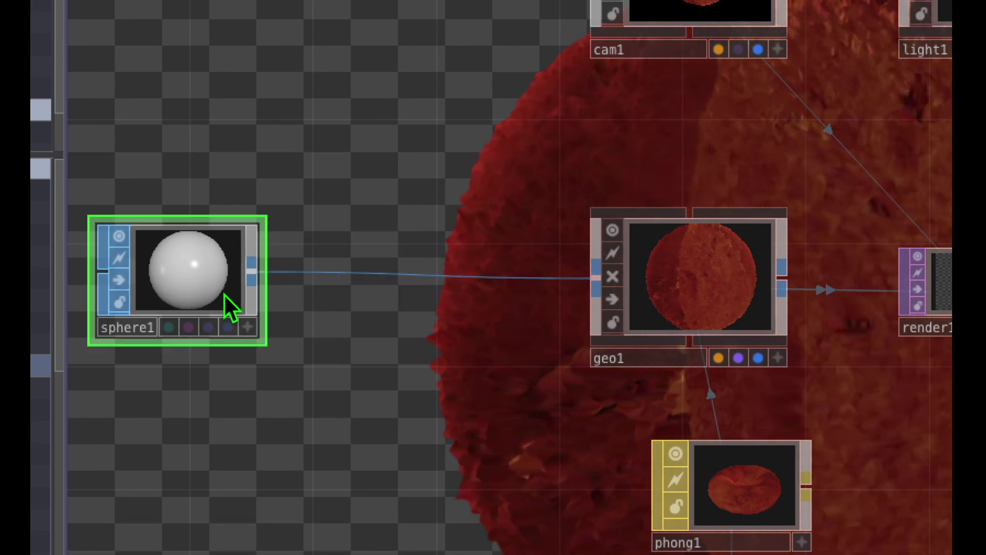
right_click(391, 272)
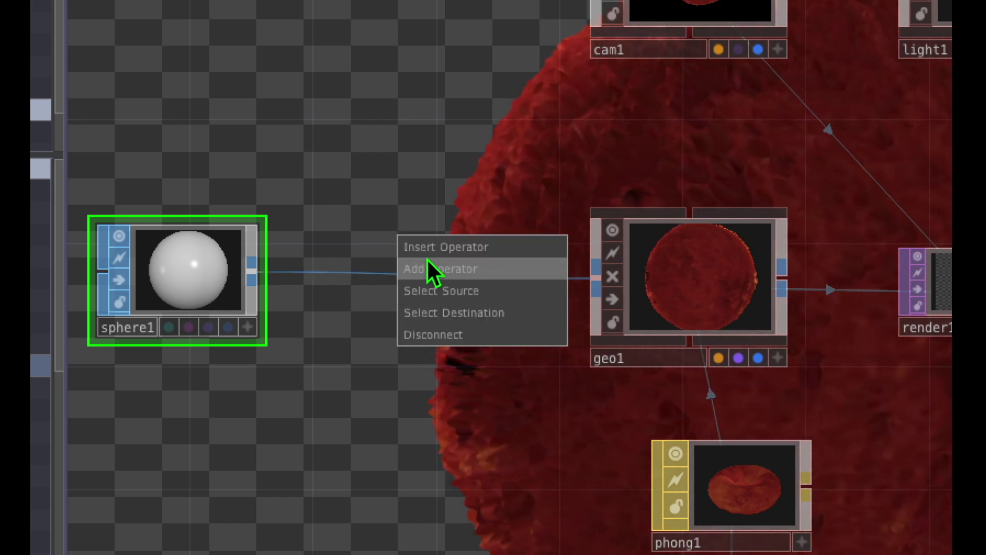
click(470, 248)
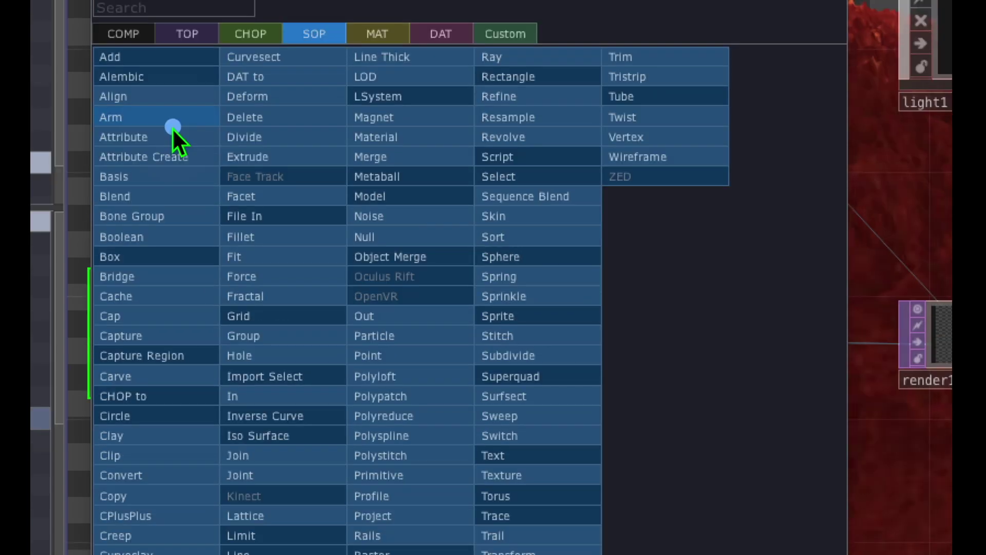
click(167, 157)
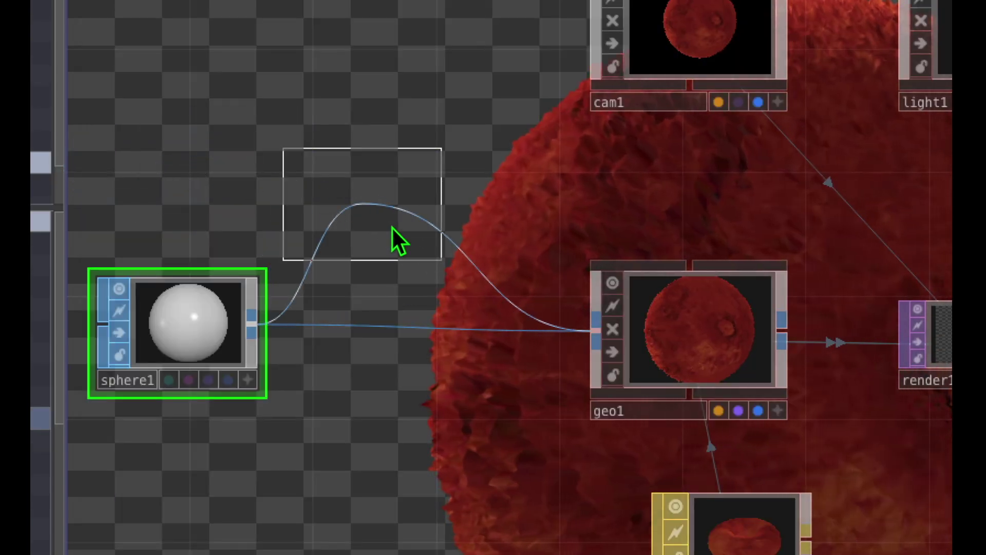
click(423, 328)
Select attribcreate1 and turn on Compute Tangents to supply the tangent attributes render1 needs, and check render1's warning.
mouse_move(419, 149)
mouse_down()
mouse_move(309, 212)
mouse_move(323, 313)
mouse_move(481, 319)
mouse_move(528, 187)
mouse_move(366, 145)
mouse_up()
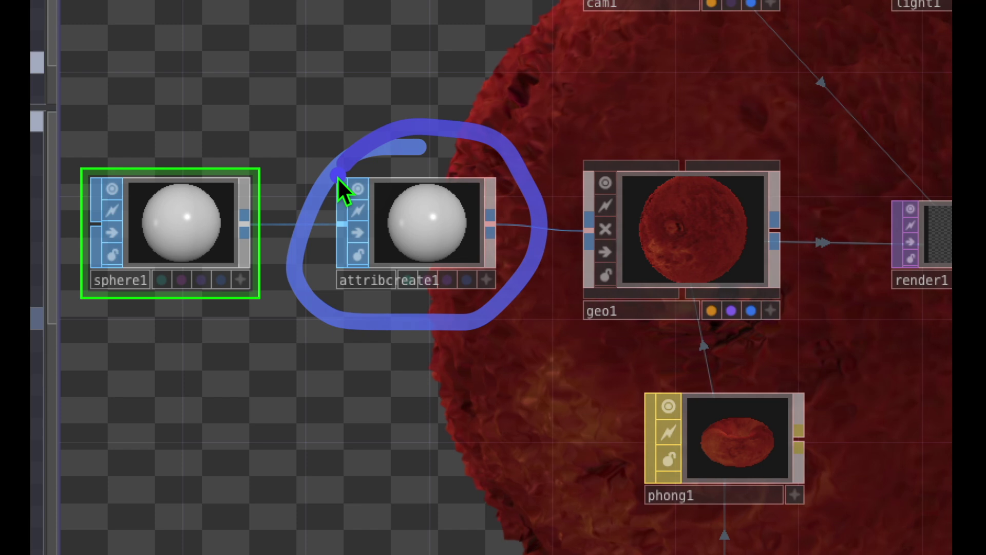
click(405, 227)
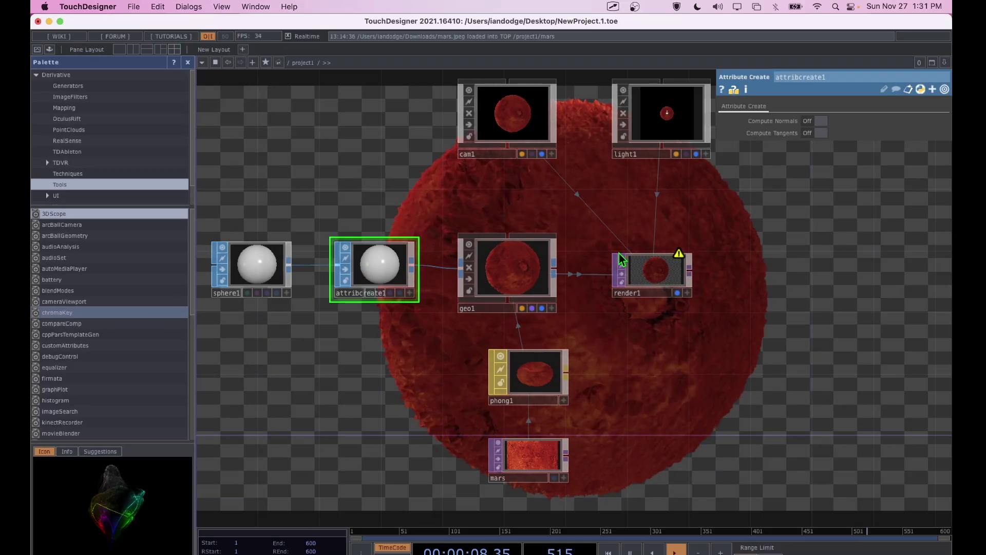
mouse_move(382, 263)
mouse_down()
mouse_move(457, 233)
mouse_move(829, 117)
mouse_up()
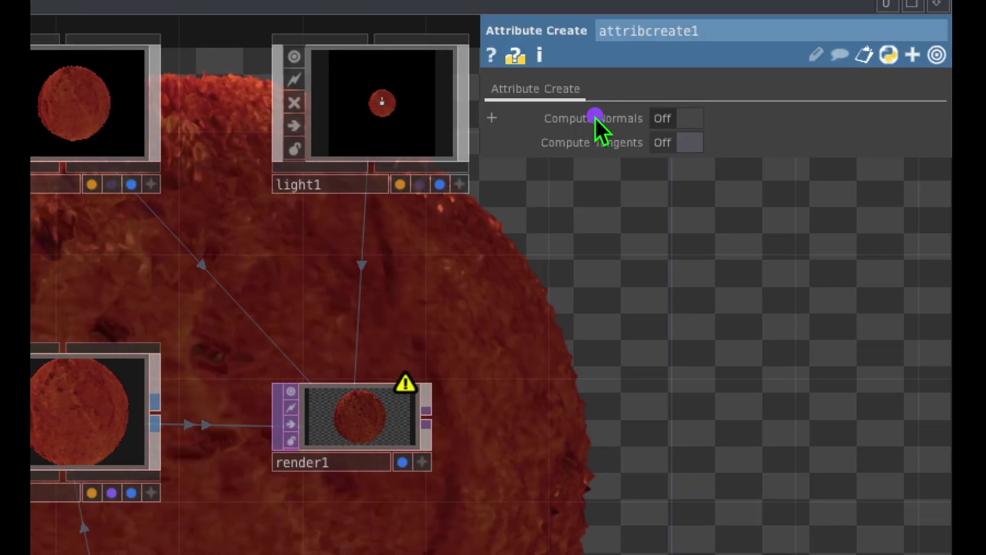
mouse_move(601, 114)
mouse_down()
mouse_move(560, 120)
mouse_move(458, 195)
mouse_move(620, 192)
mouse_move(715, 147)
mouse_move(577, 121)
mouse_up()
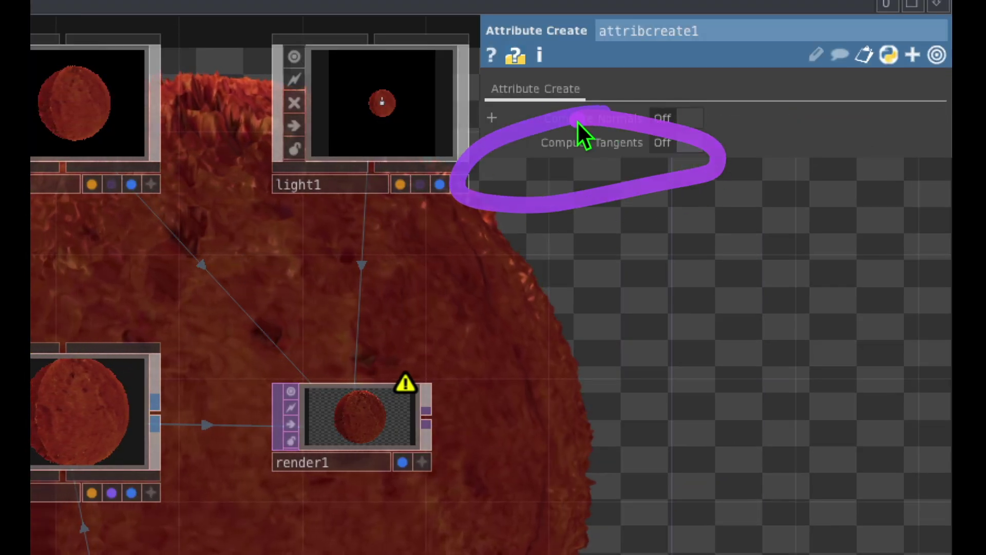
click(670, 143)
mouse_move(428, 363)
mouse_down()
mouse_move(371, 375)
mouse_move(375, 414)
mouse_move(441, 412)
mouse_move(441, 373)
mouse_move(392, 379)
mouse_up()
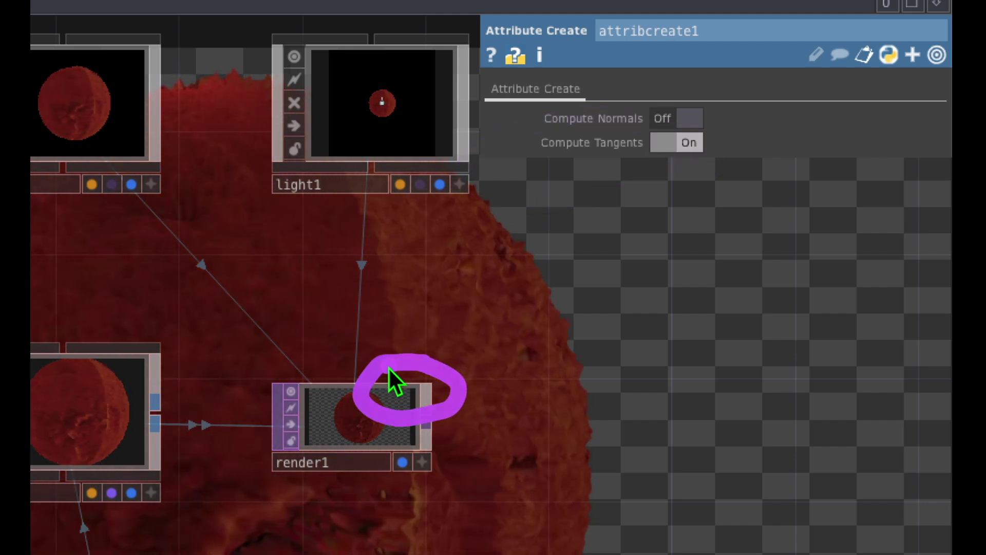
click(353, 384)
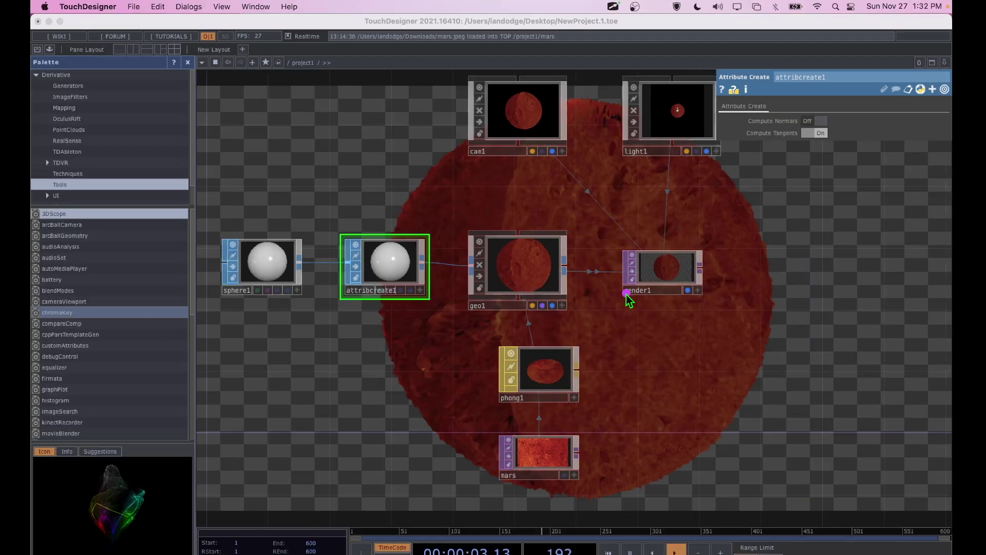
Review the finished network from sphere1 and attribcreate1 into geo1, mars into phong1, and the rotating planet render in the background.
drag(585, 109, 225, 305)
mouse_move(213, 358)
mouse_down()
mouse_move(570, 473)
mouse_move(557, 61)
mouse_move(530, 102)
mouse_up()
mouse_move(533, 338)
mouse_down()
mouse_move(493, 382)
mouse_move(568, 406)
mouse_move(571, 356)
mouse_move(498, 349)
mouse_up()
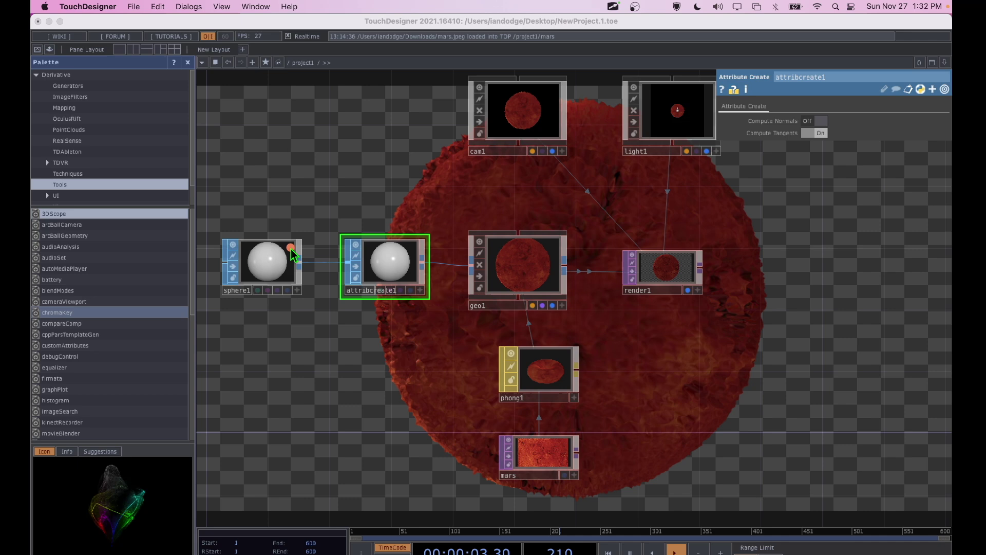
mouse_move(264, 217)
mouse_down()
mouse_move(321, 308)
mouse_move(255, 201)
mouse_move(232, 199)
mouse_move(391, 194)
mouse_move(472, 205)
mouse_move(505, 245)
mouse_up()
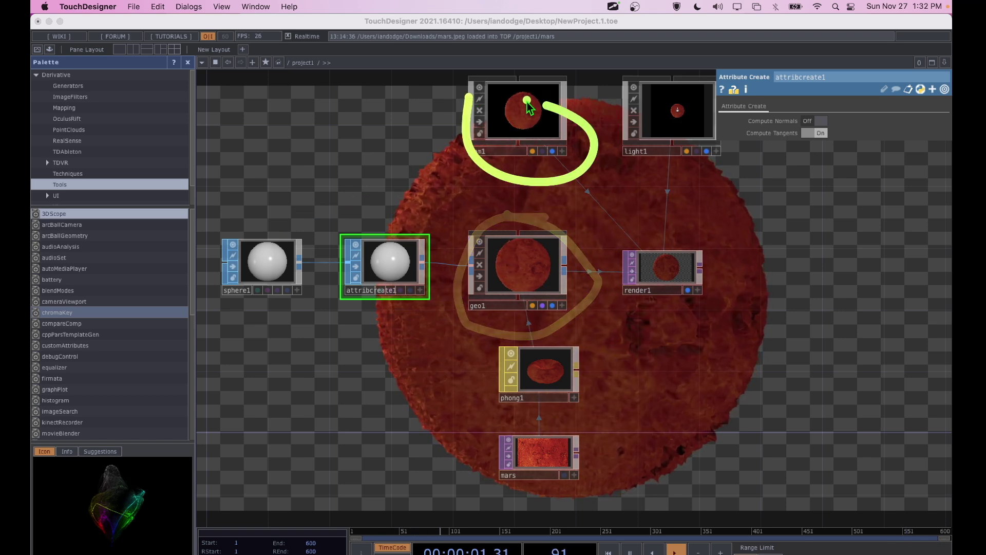
drag(533, 129, 532, 268)
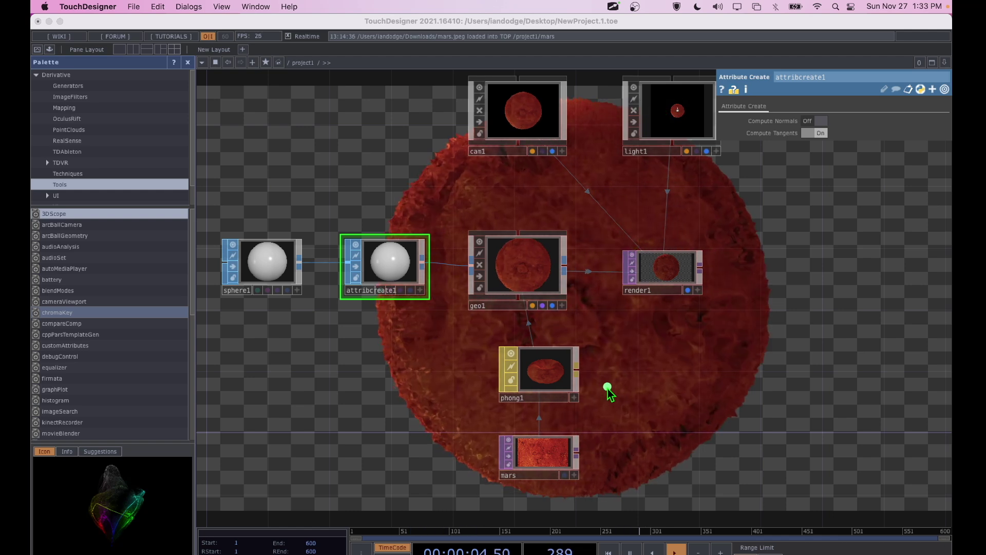
mouse_move(564, 412)
mouse_down()
mouse_move(471, 438)
mouse_move(455, 495)
mouse_move(562, 503)
mouse_move(623, 465)
mouse_move(537, 420)
mouse_up()
drag(538, 456, 538, 375)
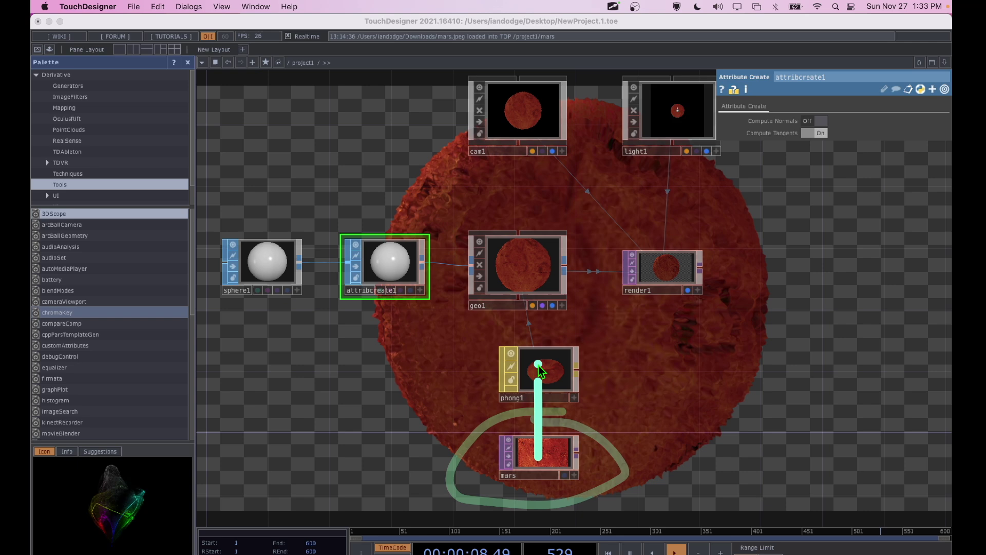
mouse_move(553, 334)
mouse_down()
mouse_move(481, 337)
mouse_move(443, 405)
mouse_move(500, 420)
mouse_move(610, 411)
mouse_move(610, 354)
mouse_move(539, 332)
mouse_up()
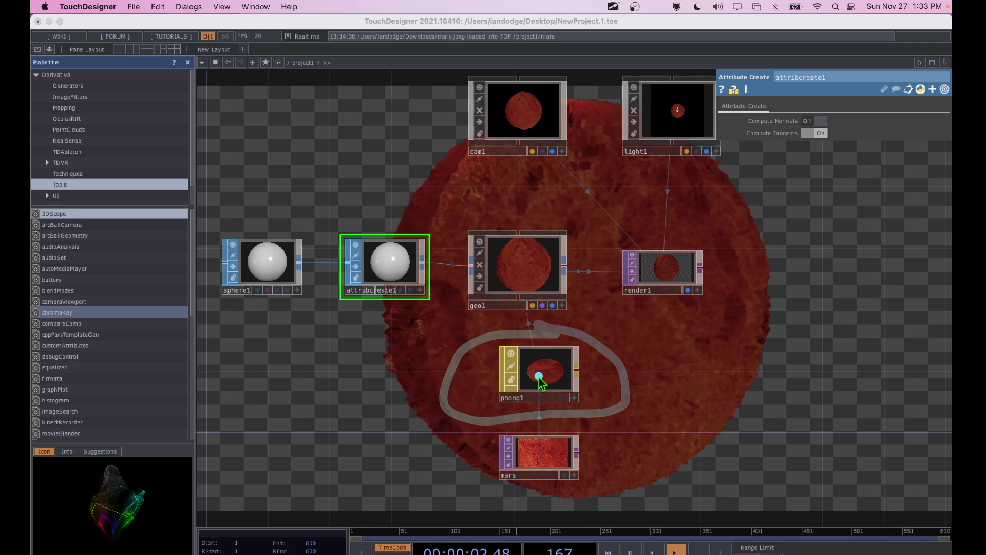
drag(538, 377, 528, 266)
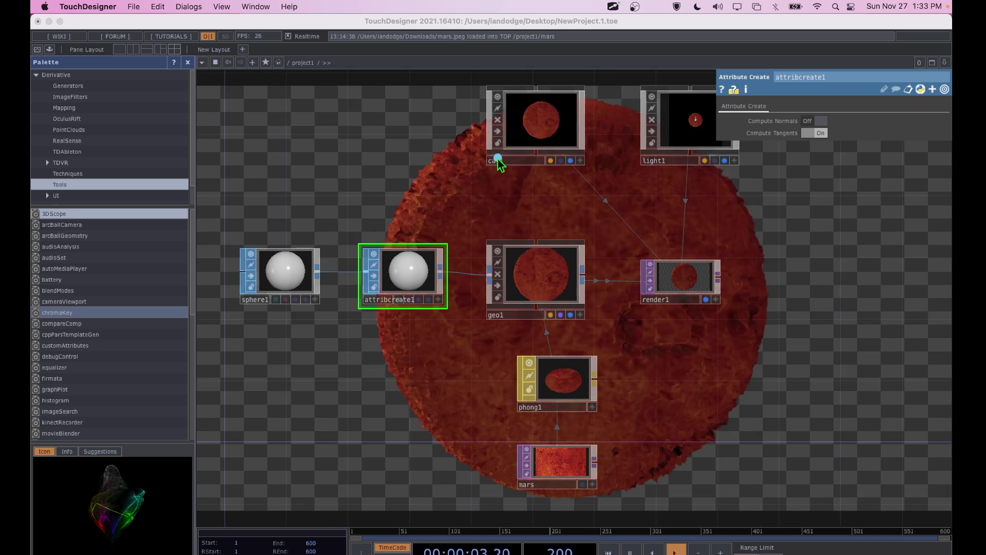
mouse_move(553, 130)
mouse_down()
mouse_move(269, 297)
mouse_move(364, 434)
mouse_move(699, 446)
mouse_up()
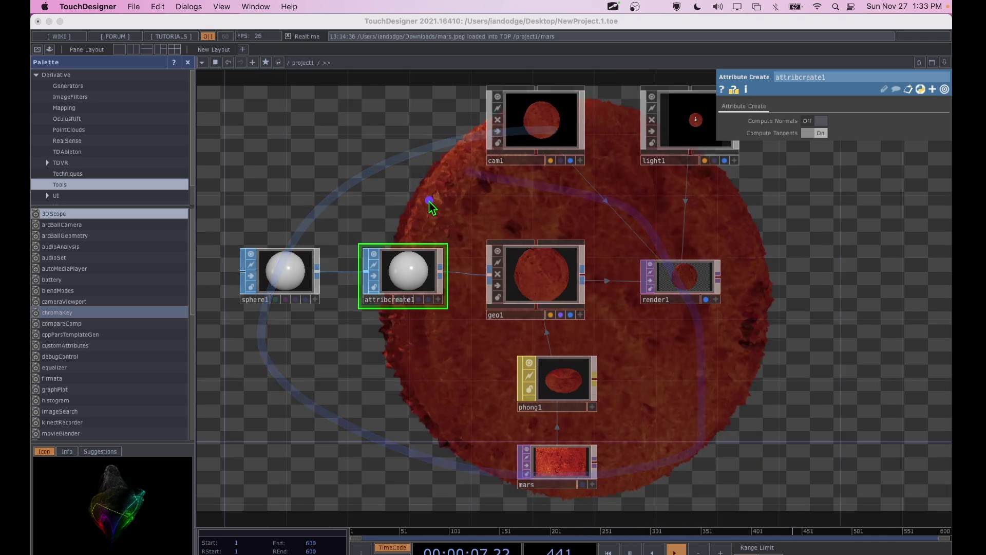
click(442, 227)
mouse_move(280, 226)
mouse_down()
mouse_move(225, 331)
mouse_move(316, 239)
mouse_up()
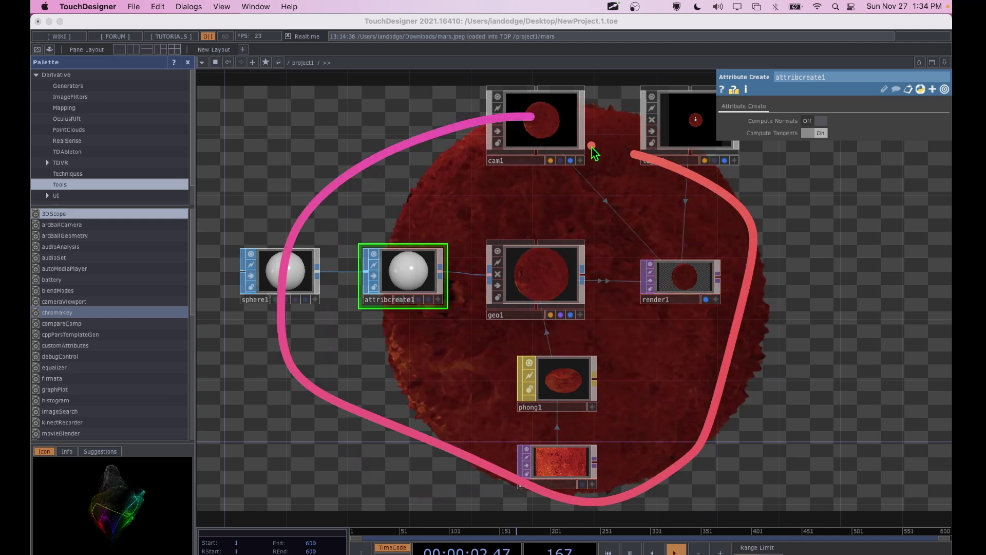
click(325, 404)
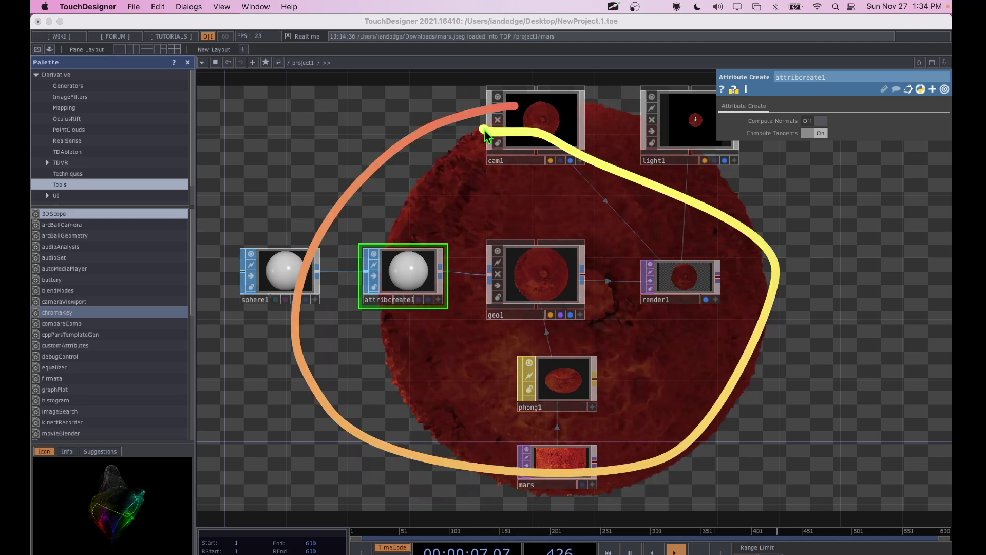